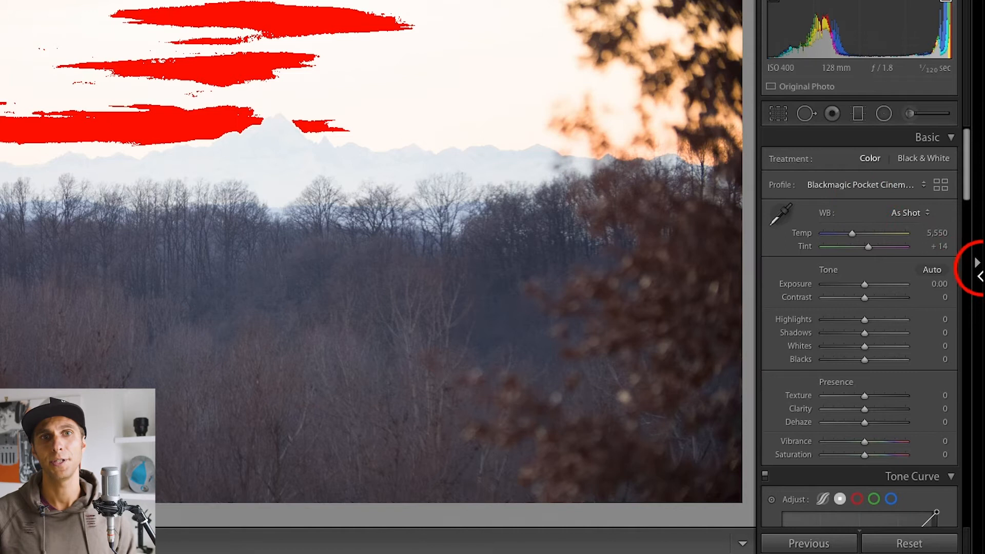
Hide and restore the develop settings panel and the module picker bar.
left_click(977, 259)
left_click(978, 263)
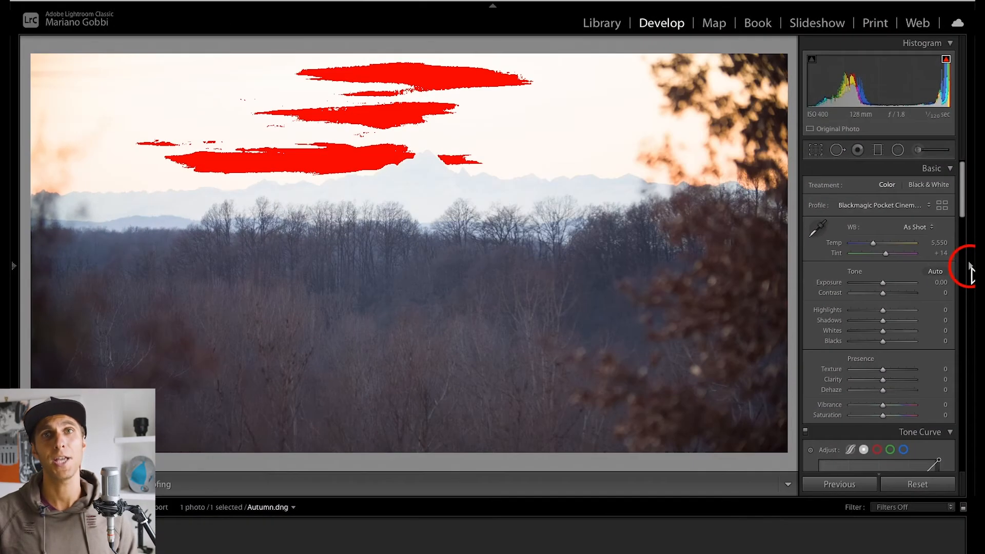
left_click(493, 5)
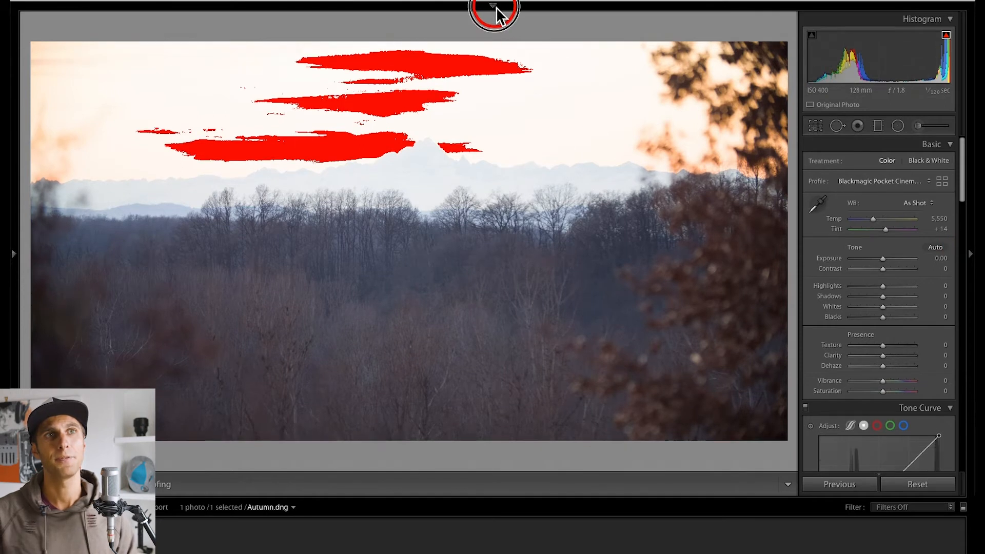
left_click(493, 5)
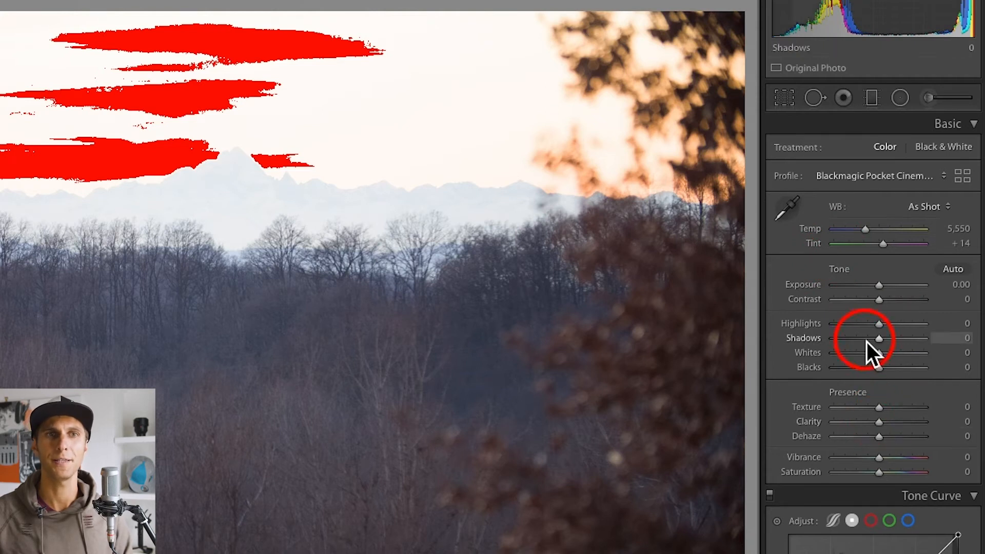
Lower the photo's Highlights to -100 to recover the overexposed sky.
left_click(866, 327)
left_click_drag(866, 326, 848, 328)
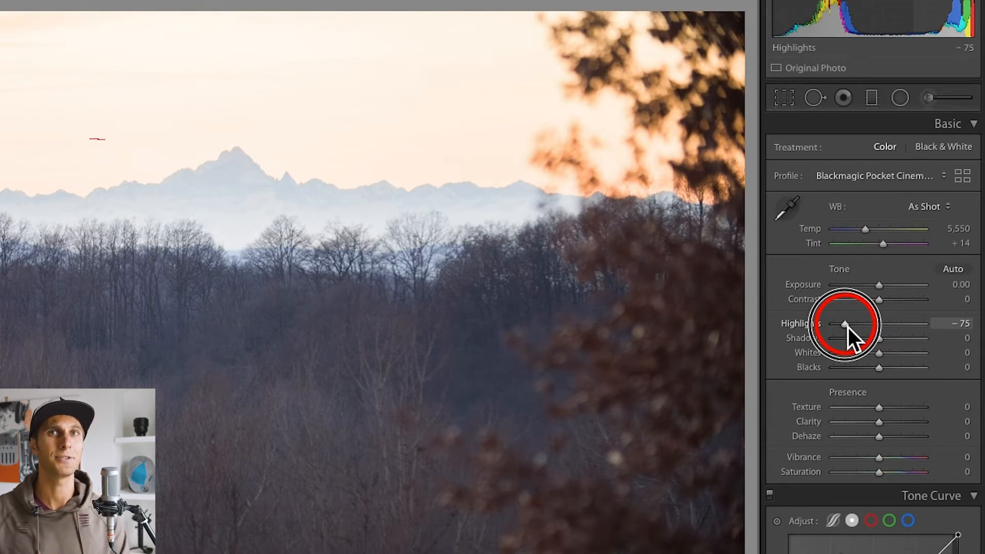
left_click_drag(848, 327, 816, 327)
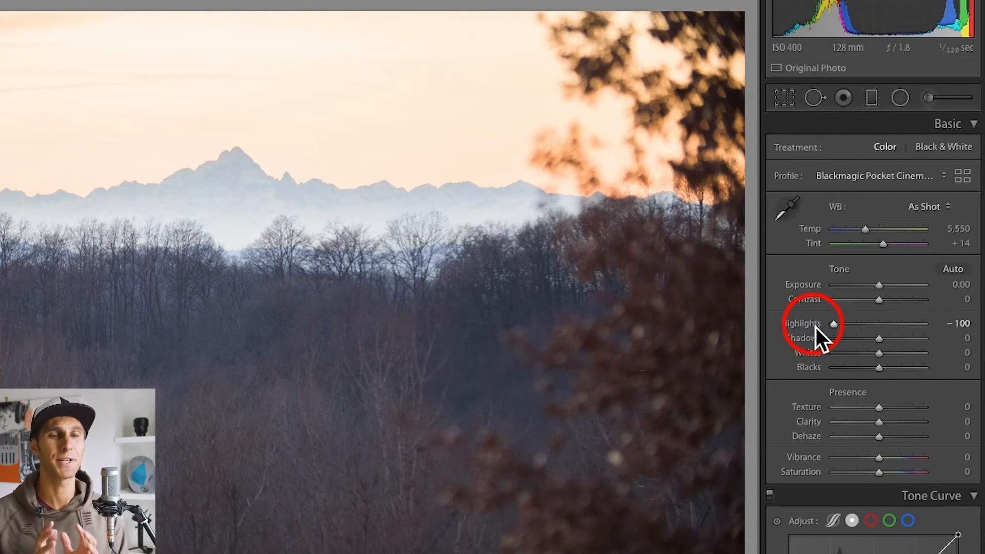
Try the automatic tone adjustment on the photo and undo it.
left_click(954, 271)
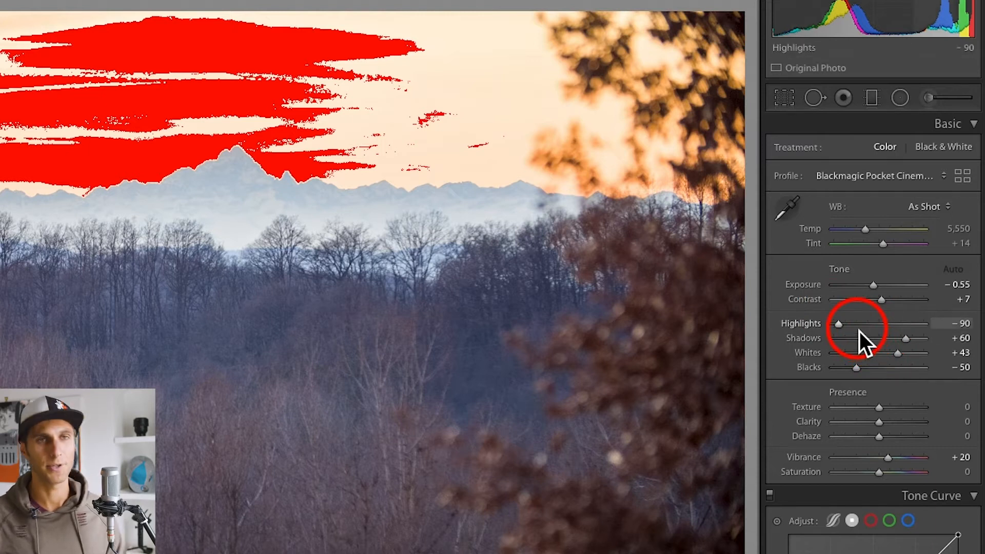
key("ctrl+z")
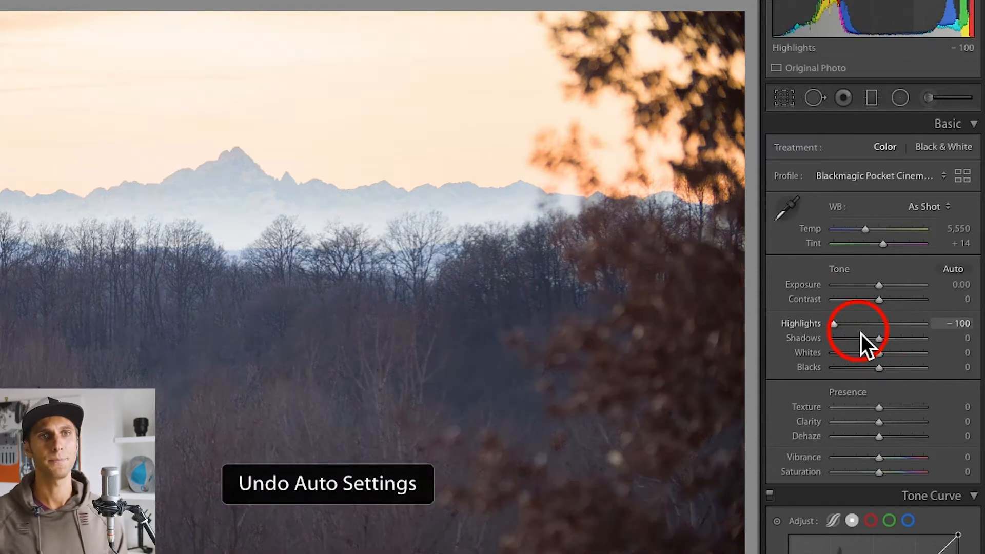
Darken the photo by setting its Exposure to -2.00.
left_click(880, 288)
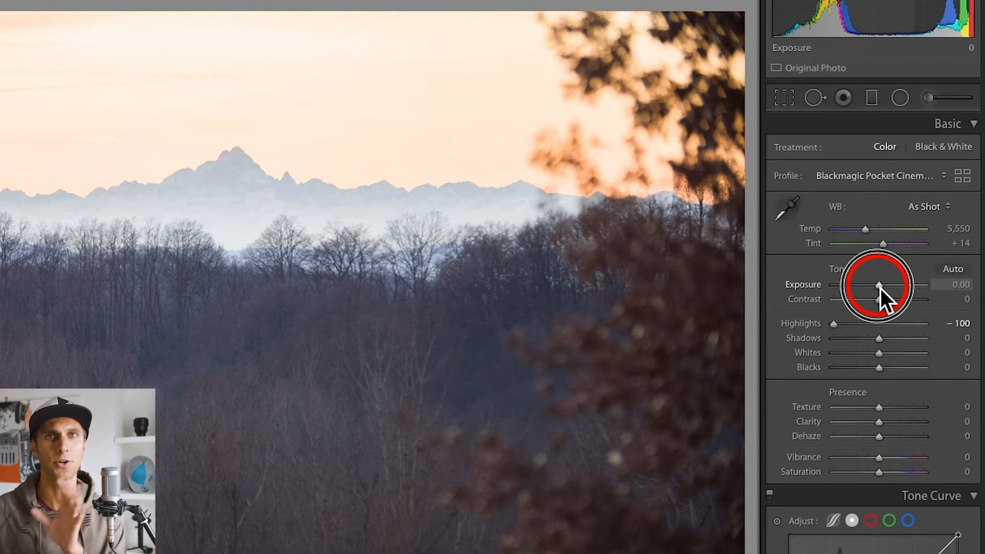
left_click_drag(880, 288, 858, 288)
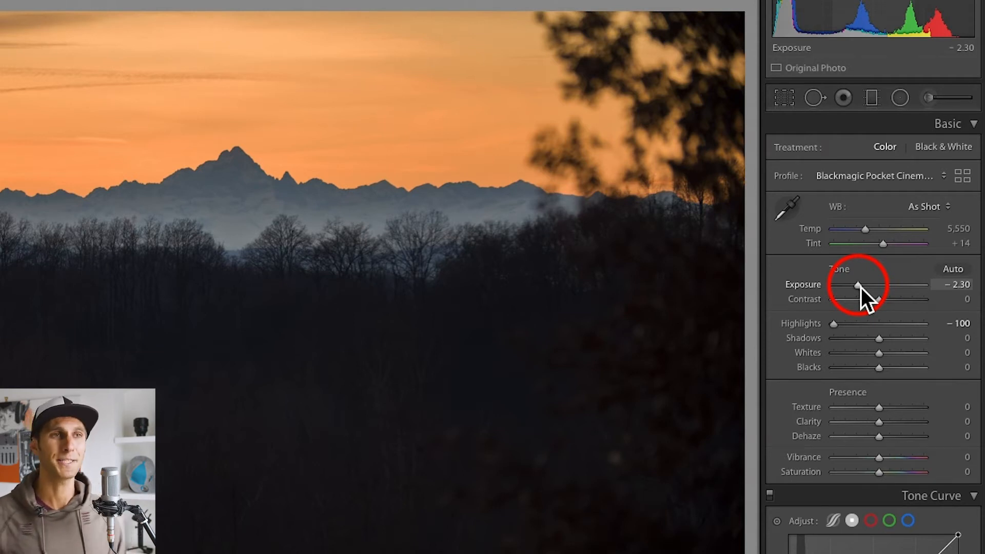
left_click_drag(861, 288, 864, 289)
left_click(957, 284)
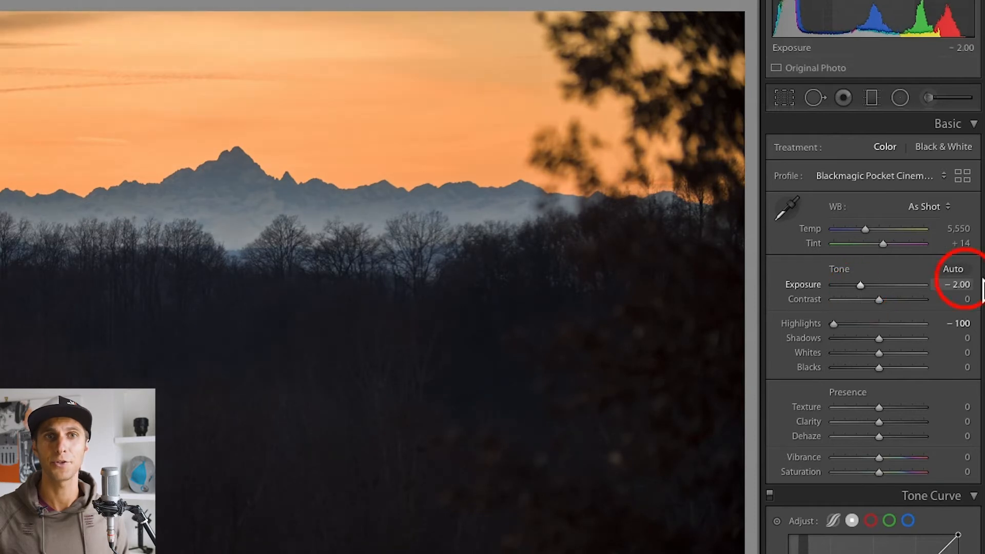
type("-2")
key("Return")
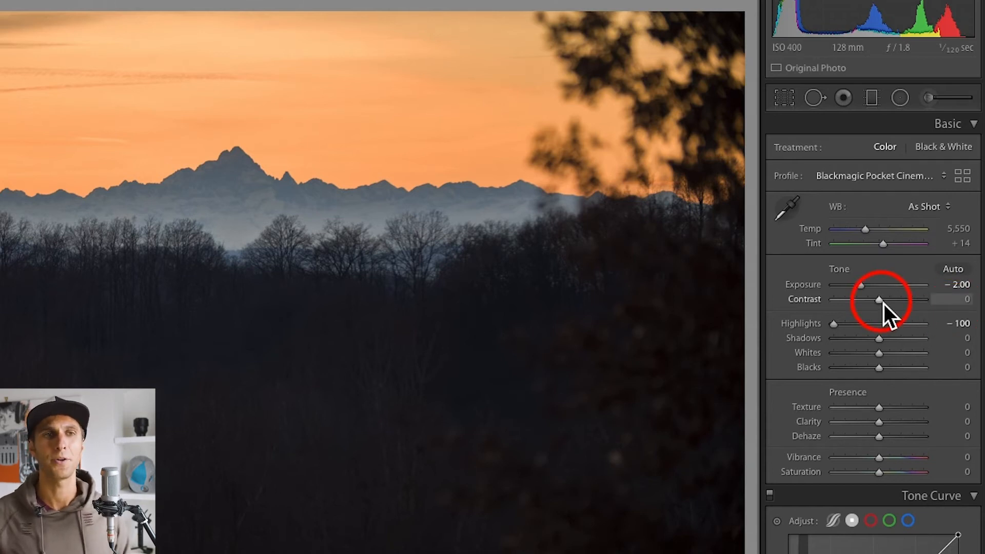
Set Contrast to +33, Shadows to +34 and Blacks to -23, and preview the photo without the side panels.
left_click_drag(885, 304, 898, 307)
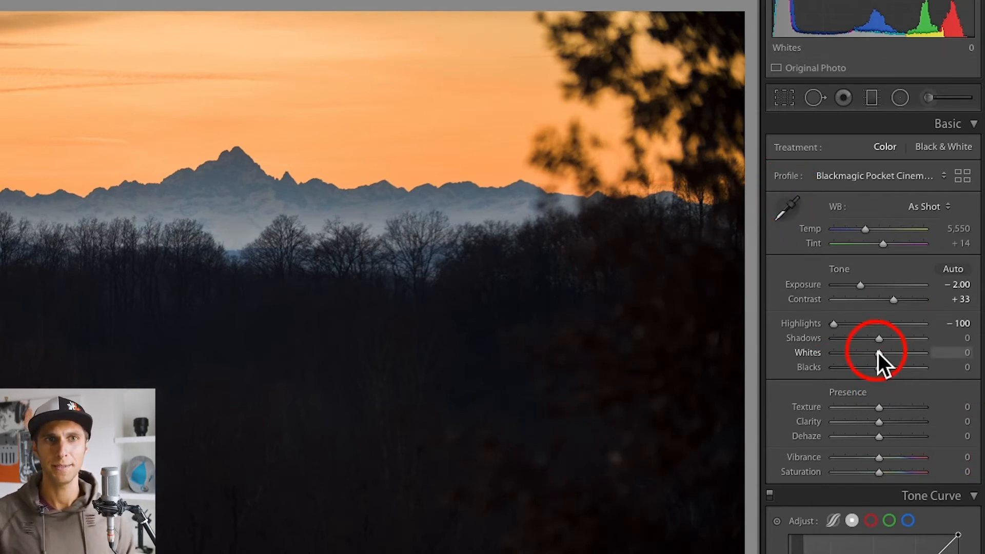
left_click_drag(884, 343, 900, 346)
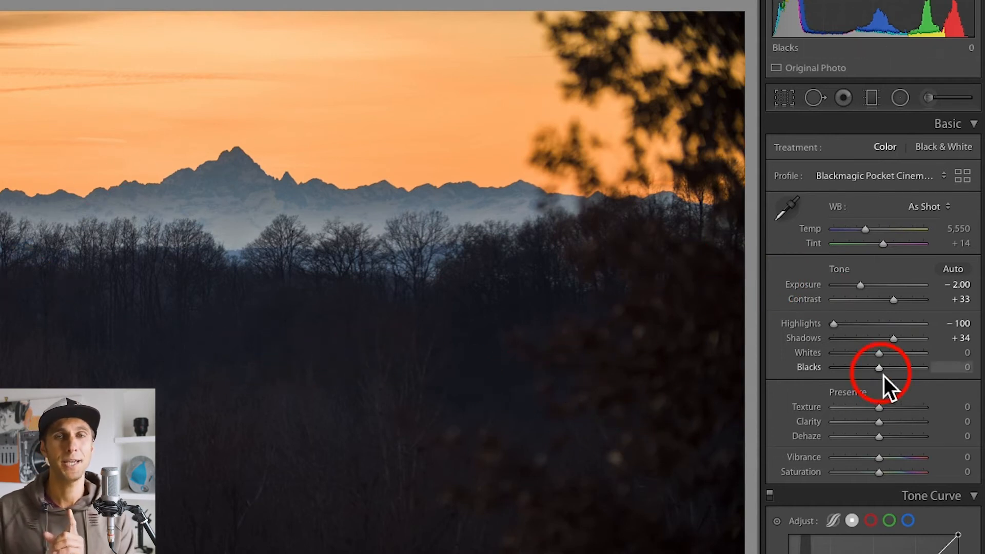
left_click_drag(883, 373, 873, 371)
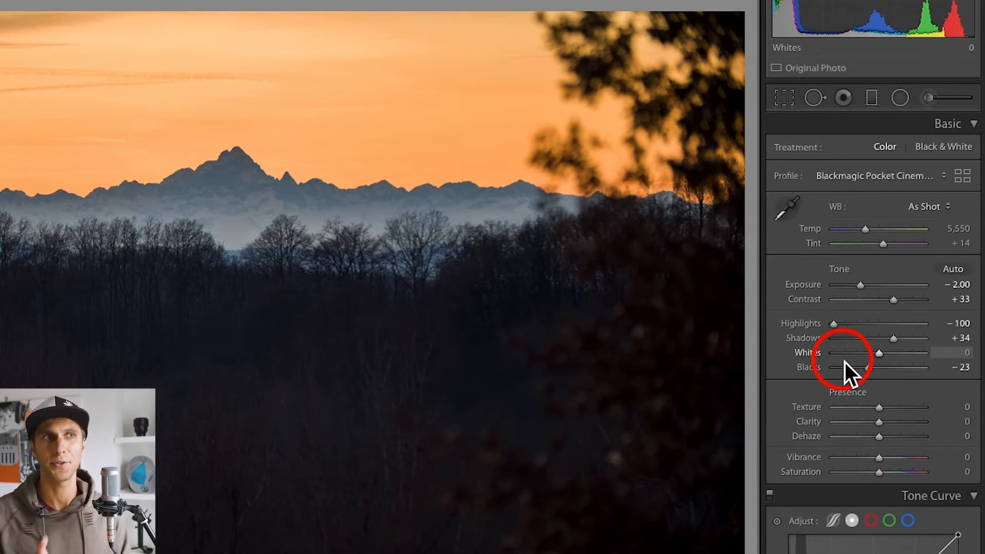
key("Tab")
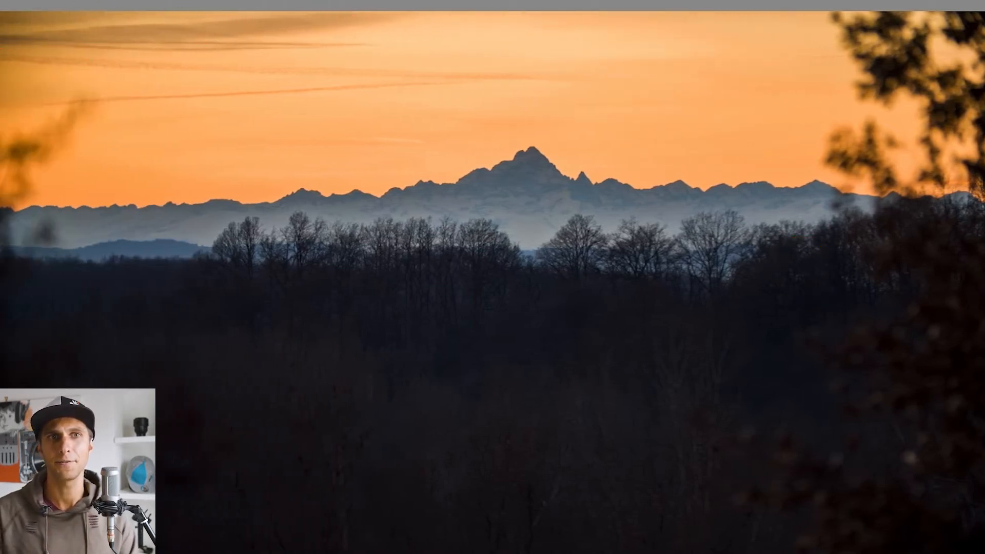
key("Tab")
Adjust the white balance to a Tint of +30 and a Temp of about 6,023.
left_click_drag(931, 248, 897, 259)
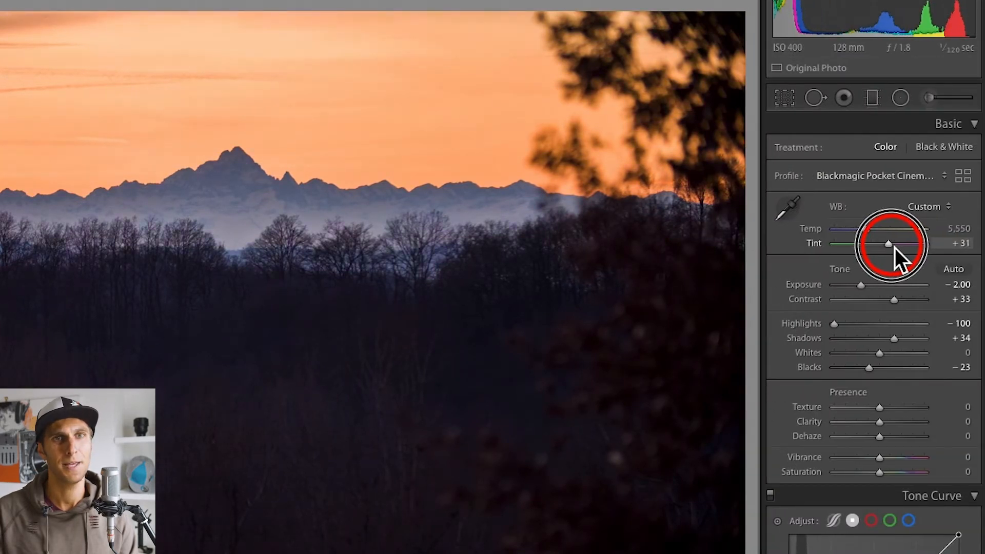
left_click(960, 244)
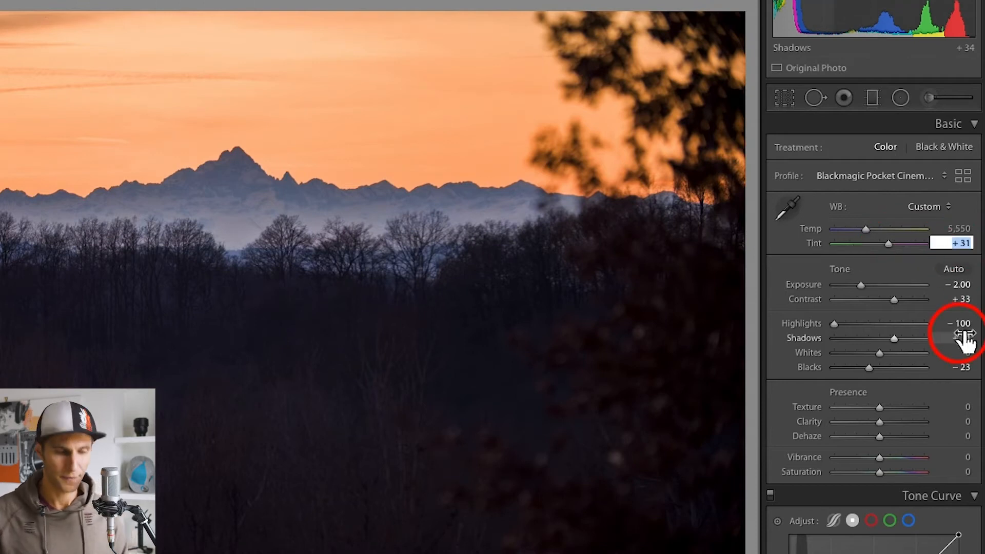
type("30")
key("Return")
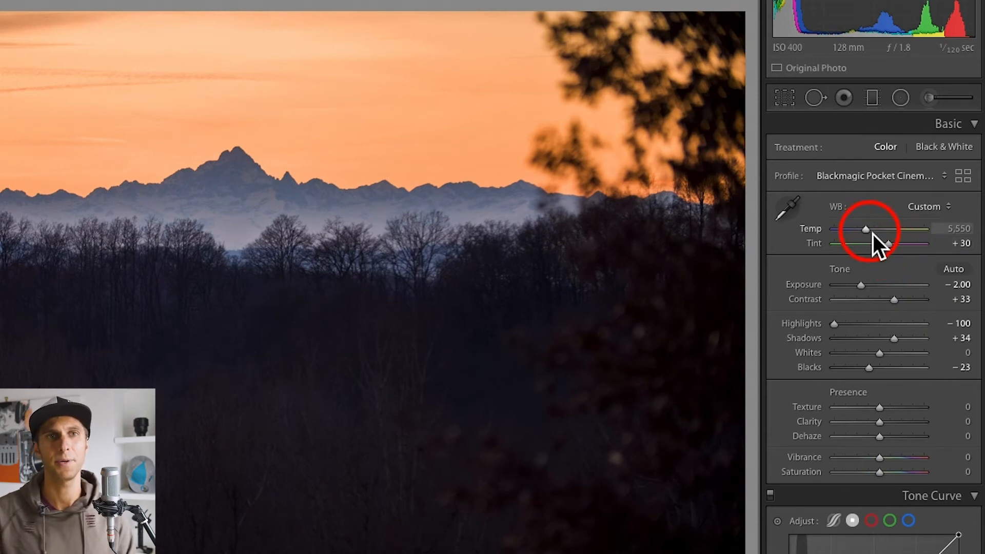
left_click_drag(871, 235, 866, 234)
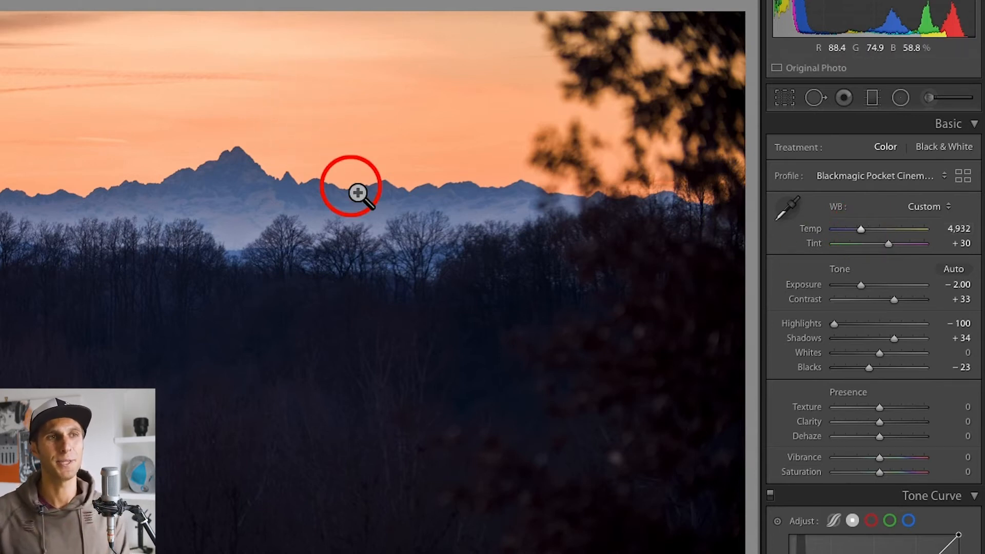
left_click(865, 232)
mouse_move(865, 233)
left_mouse_down()
mouse_move(891, 233)
mouse_move(865, 231)
mouse_move(876, 231)
left_mouse_up()
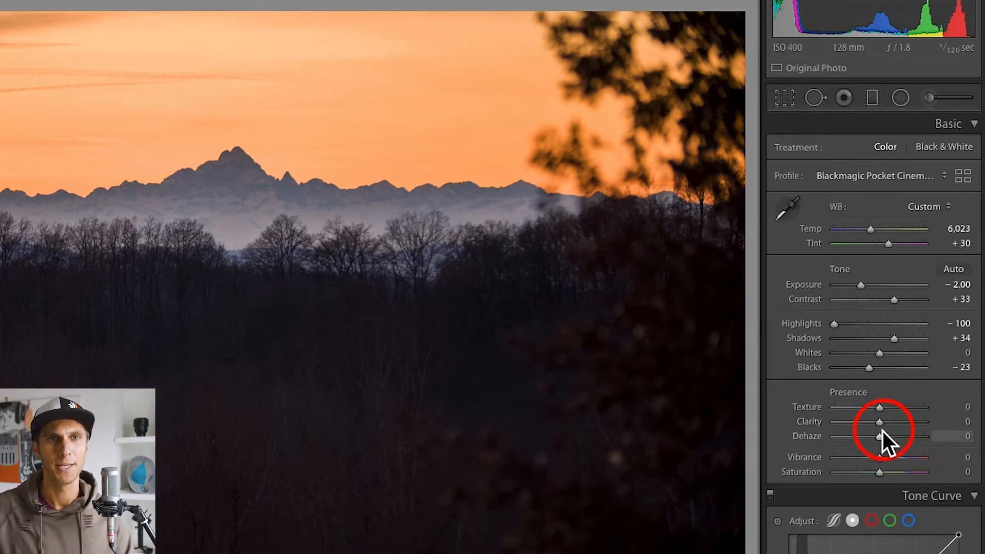
Raise the photo's Clarity to about +90 and its Dehaze to about +11.
left_click_drag(887, 429, 923, 436)
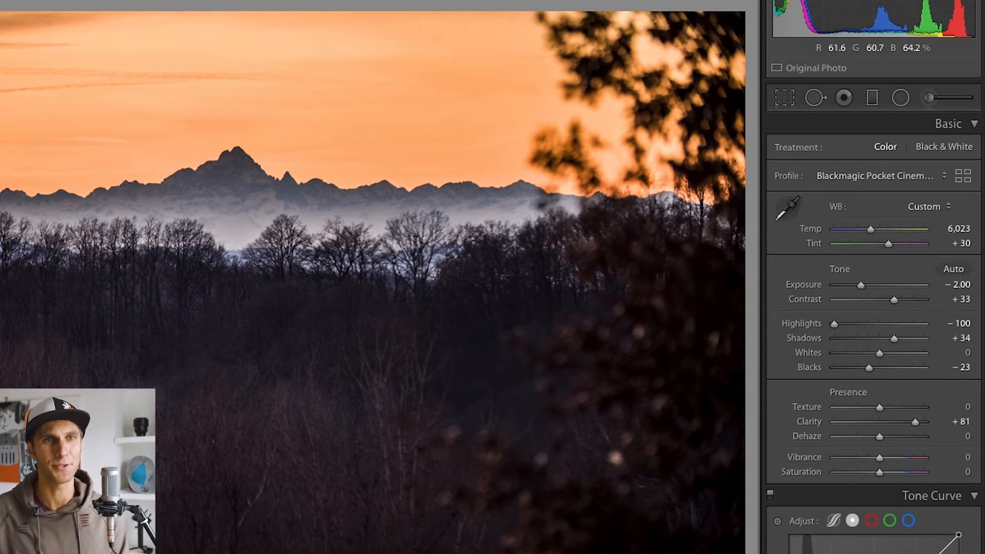
left_click_drag(917, 423, 910, 424)
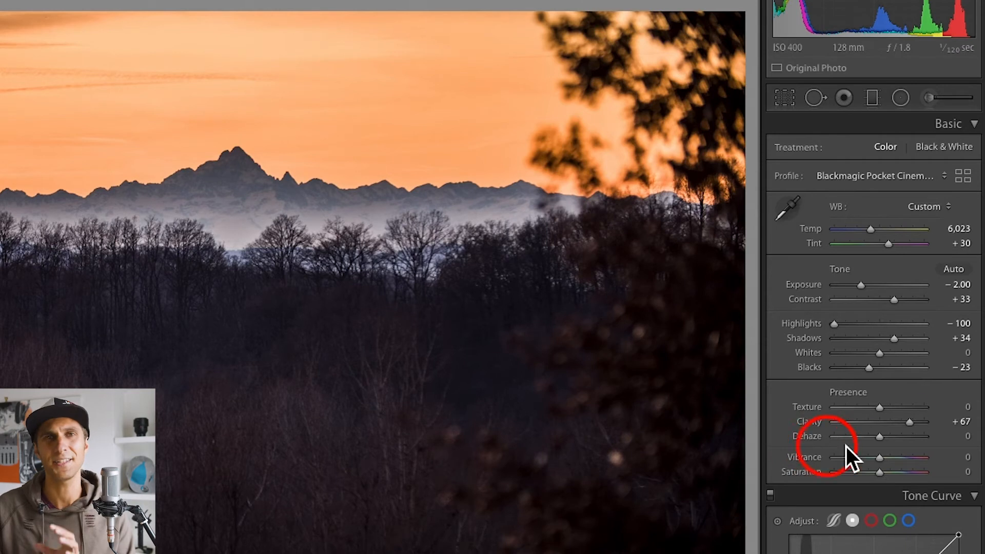
left_click_drag(916, 427, 925, 426)
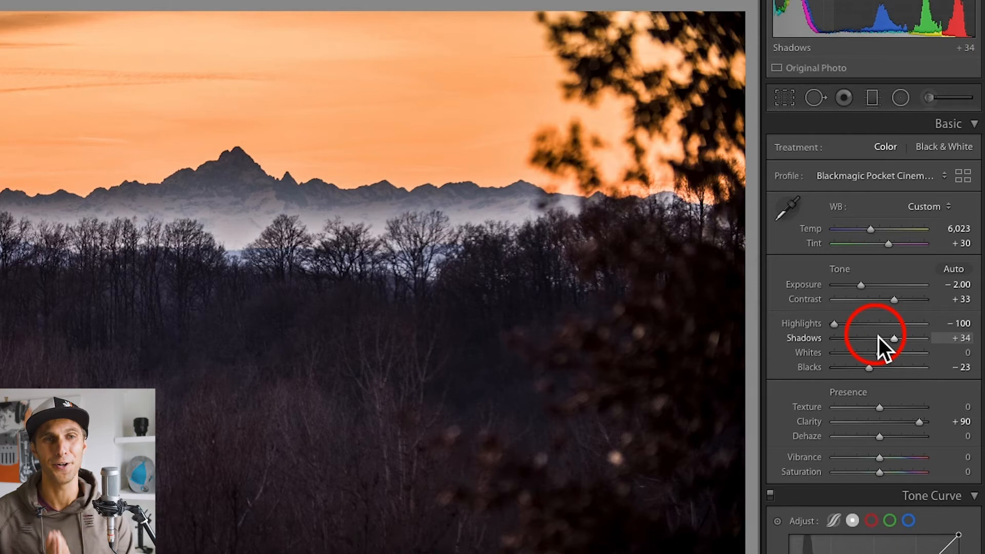
left_click(883, 440)
left_click_drag(884, 442, 887, 440)
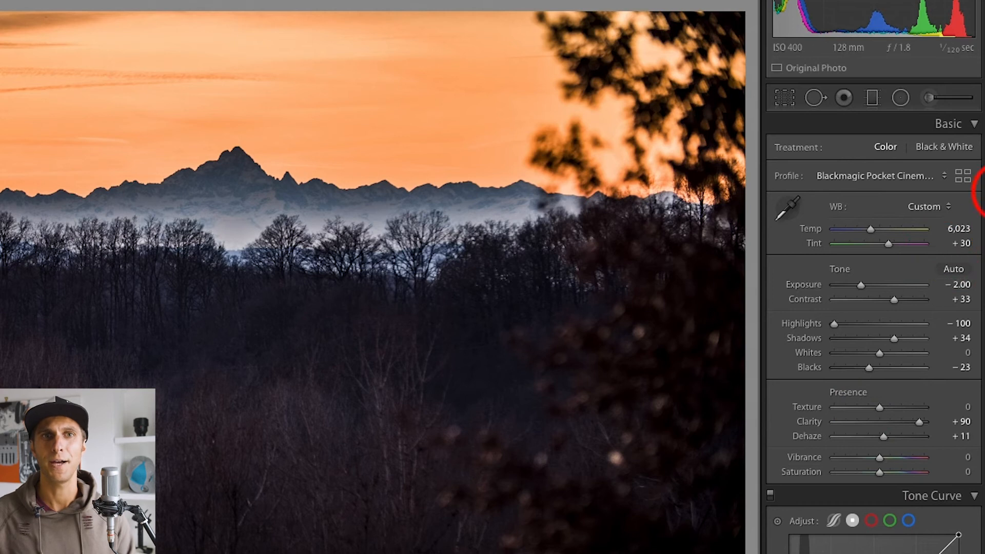
In the HSL saturation settings, set Red to about +41, Orange to about +77 and Yellow to -100.
scroll(977, 260, "down", 6)
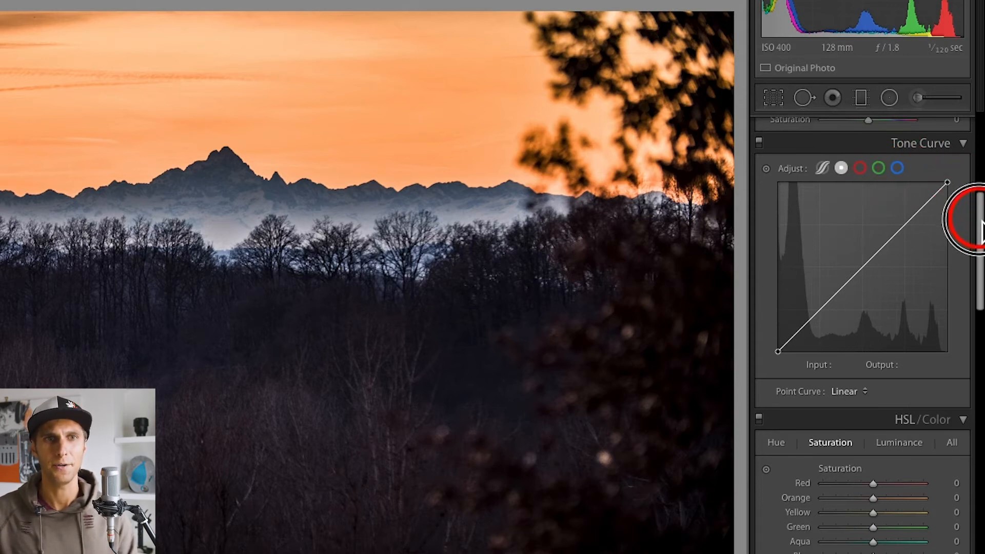
left_click_drag(981, 226, 970, 280)
scroll(891, 180, "down", 2)
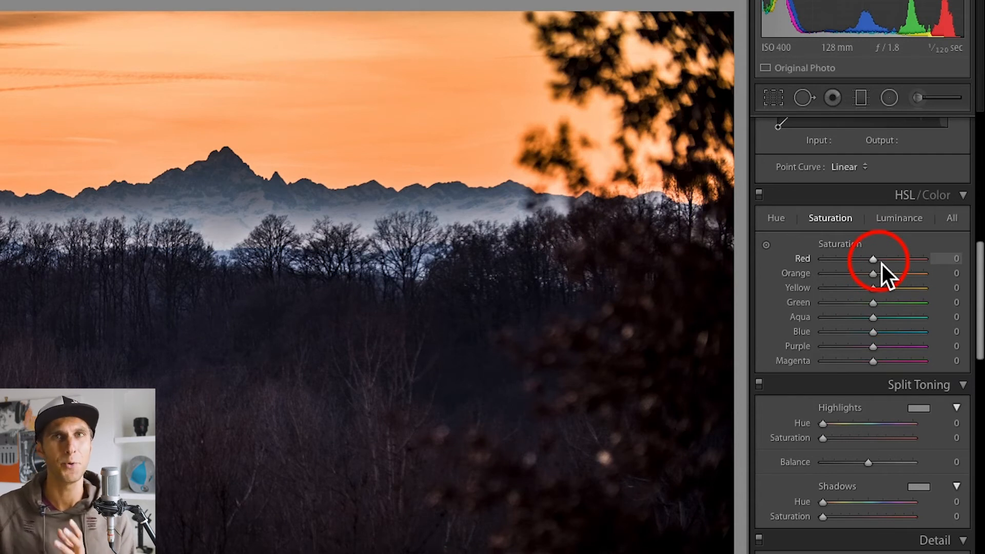
left_click_drag(882, 263, 784, 309)
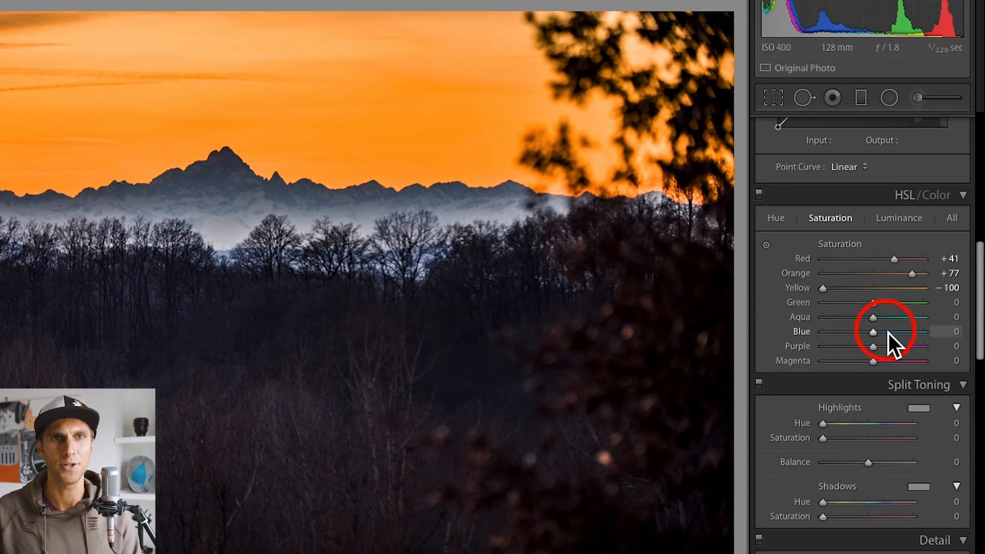
In the HSL saturation settings, set Aqua to about -7, Blue to -24, Purple to +33 and Magenta to +37.
left_click_drag(882, 336, 861, 336)
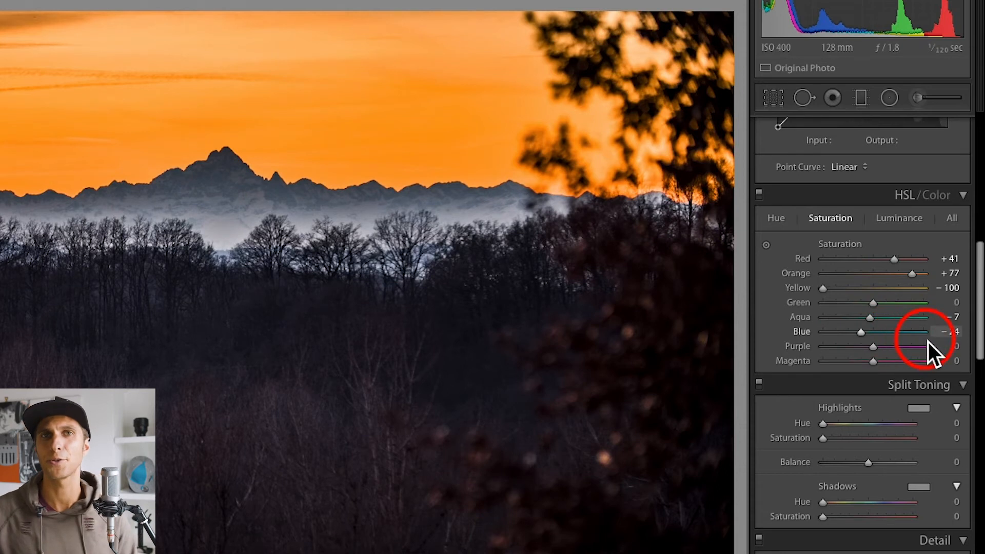
left_click(877, 350)
left_click_drag(881, 352, 897, 364)
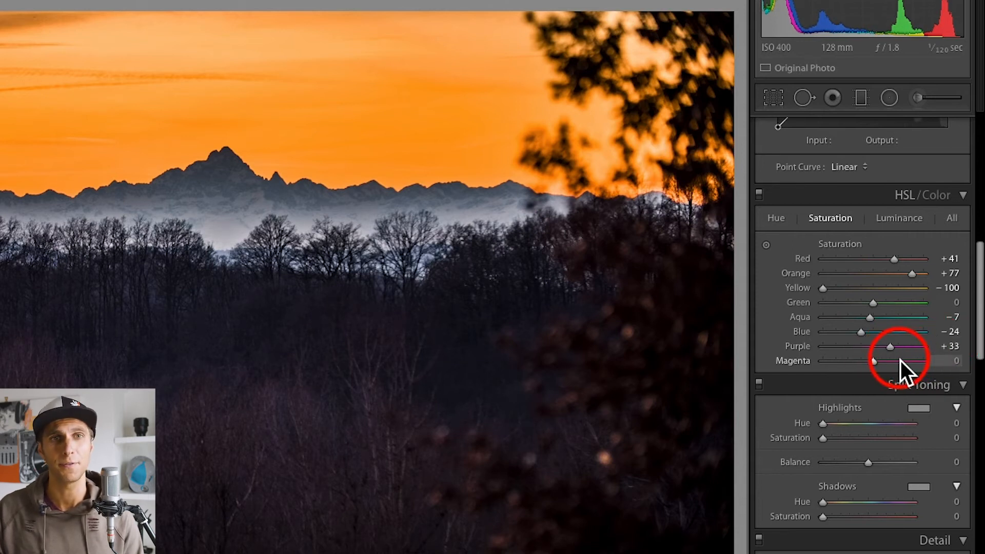
left_click_drag(907, 368, 880, 371)
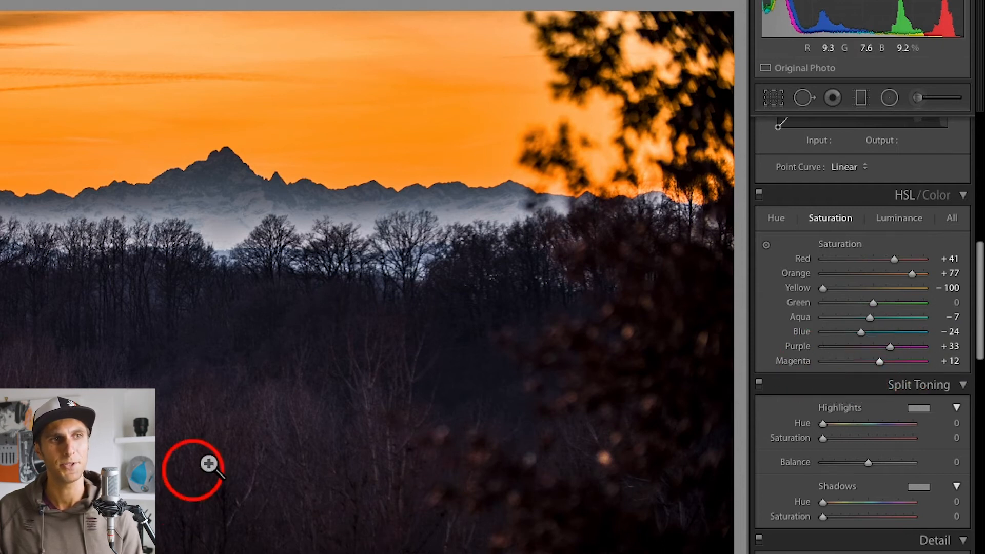
mouse_move(885, 366)
left_mouse_down()
mouse_move(862, 361)
mouse_move(897, 362)
left_mouse_up()
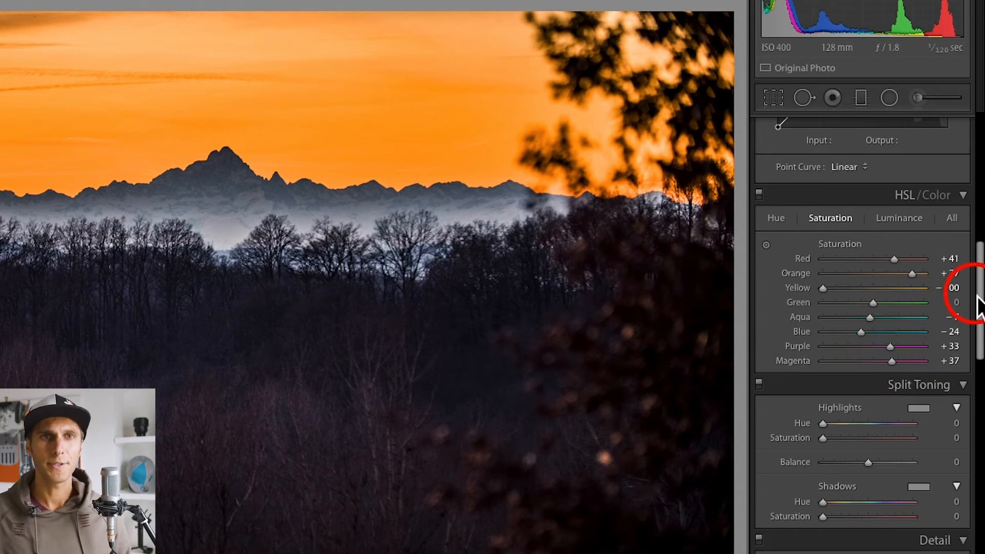
Reduce the Sharpening Amount to 3 and set the Noise Reduction Luminance to 4.
left_click_drag(979, 304, 979, 376)
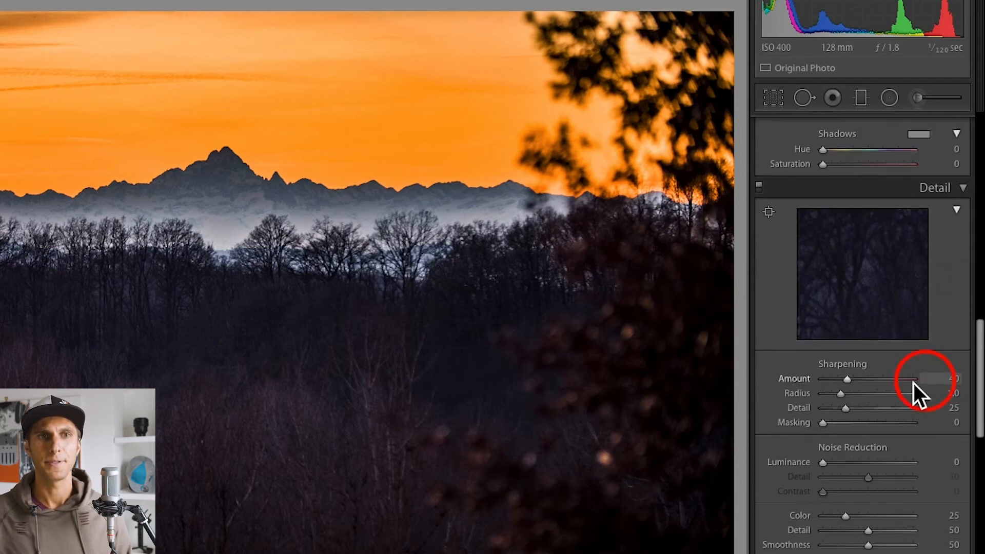
mouse_move(836, 383)
left_mouse_down()
mouse_move(818, 383)
mouse_move(886, 386)
mouse_move(830, 381)
left_mouse_up()
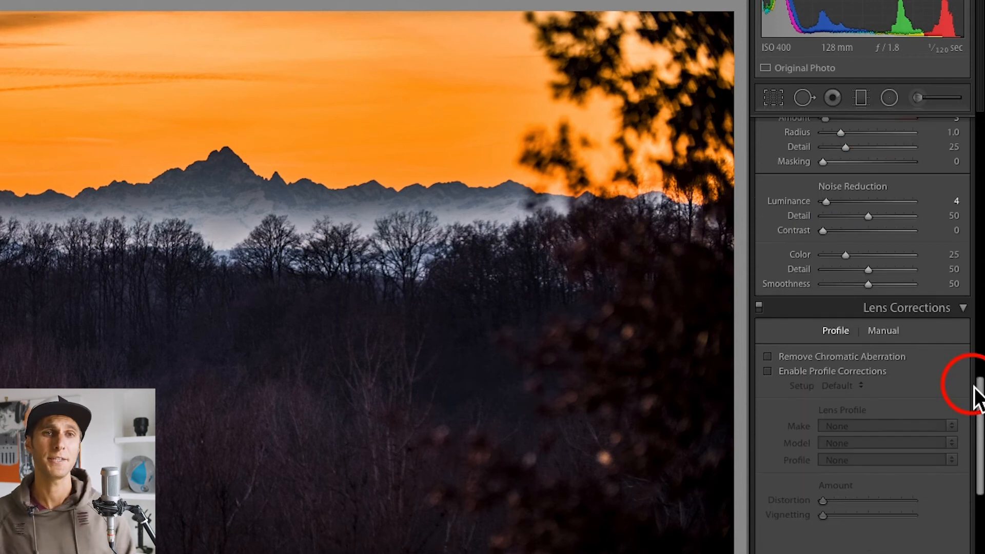
Enable the lens profile corrections and set the lens profile's make to Canon.
left_click(799, 378)
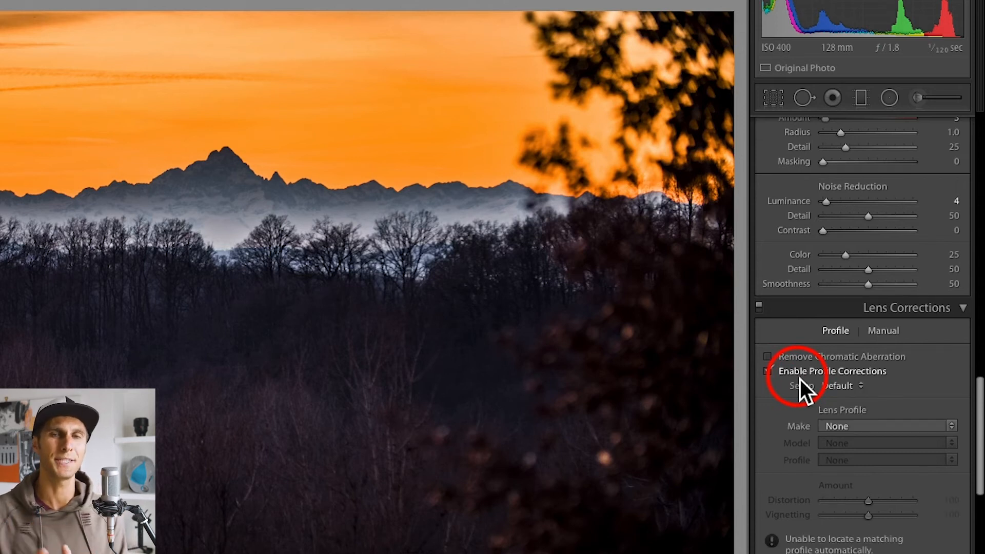
left_click(864, 427)
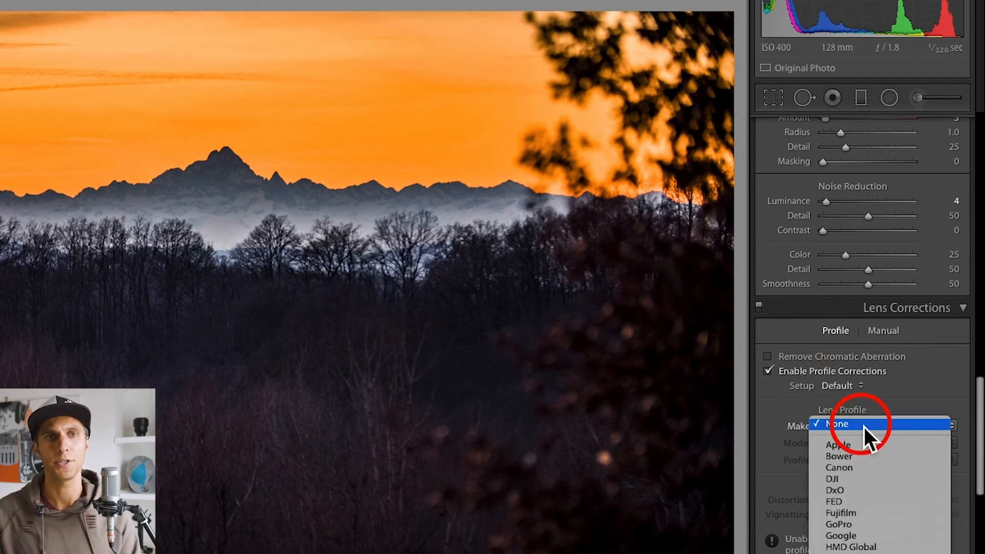
left_click(855, 469)
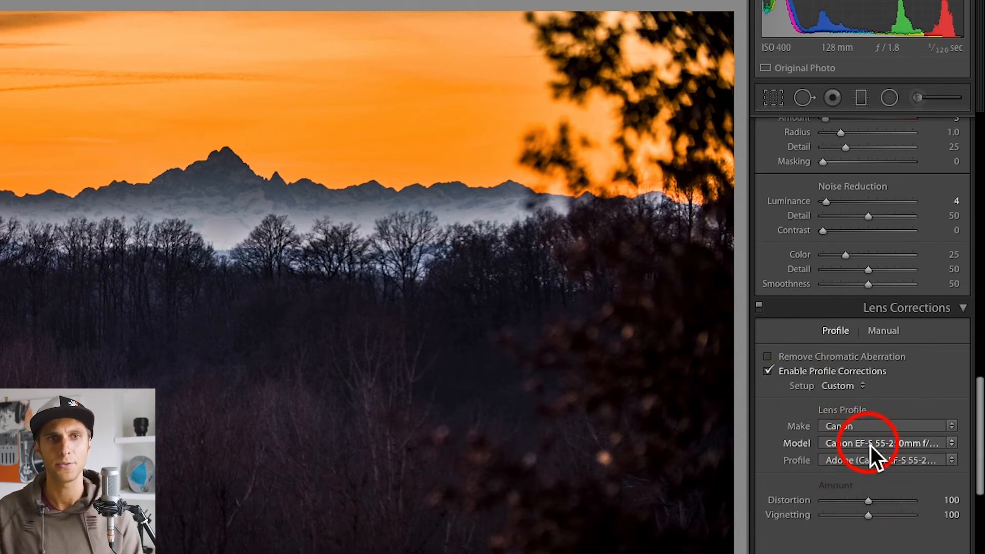
Try a Canon EF 16-35mm f/2.8 lens model for the profile correction and undo the change.
left_click(870, 444)
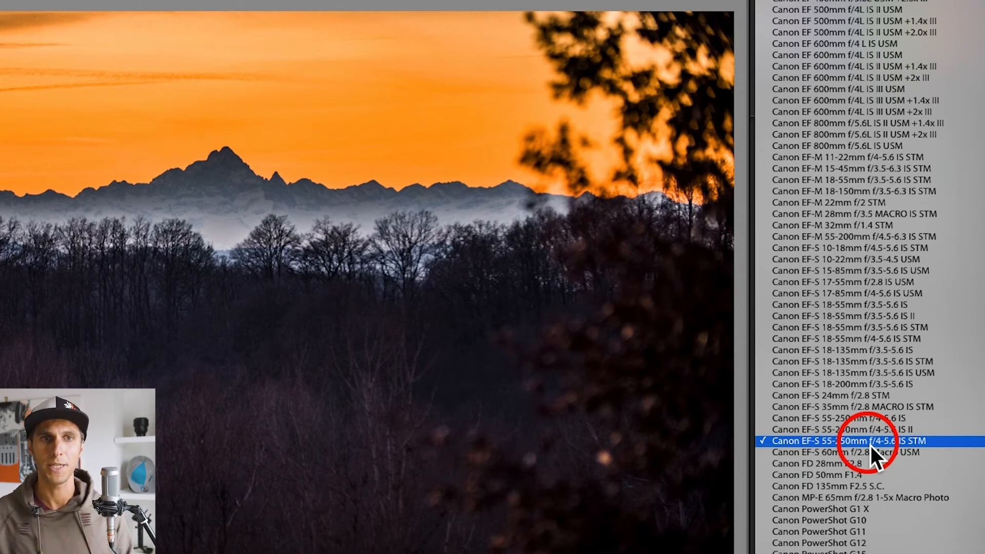
scroll(868, 458, "up", 1)
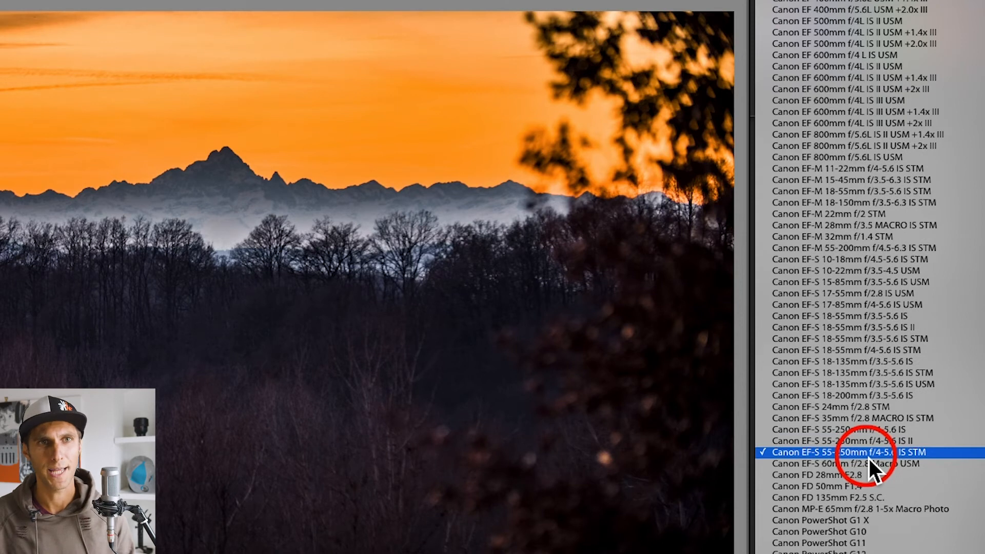
scroll(867, 454, "down", 3)
scroll(865, 455, "up", 15)
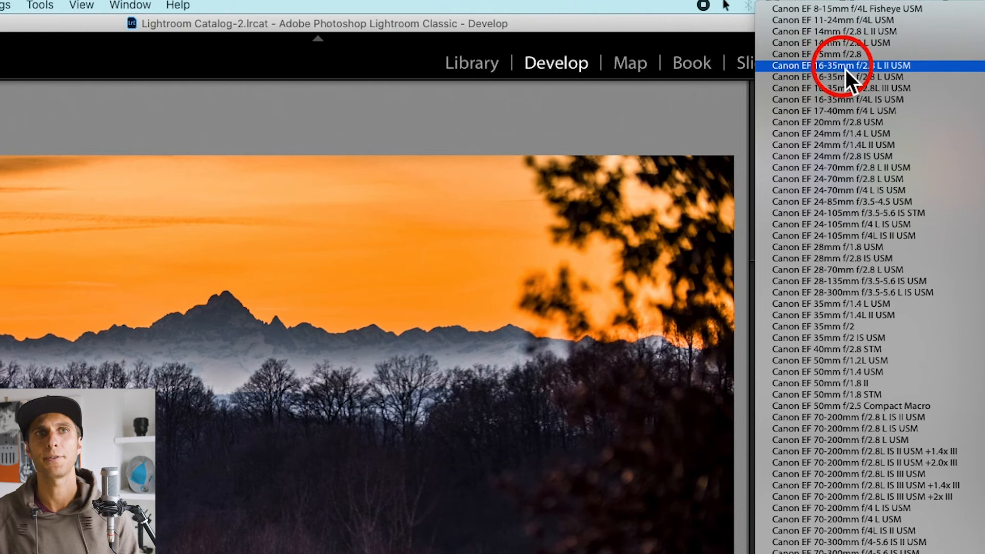
left_click(896, 71)
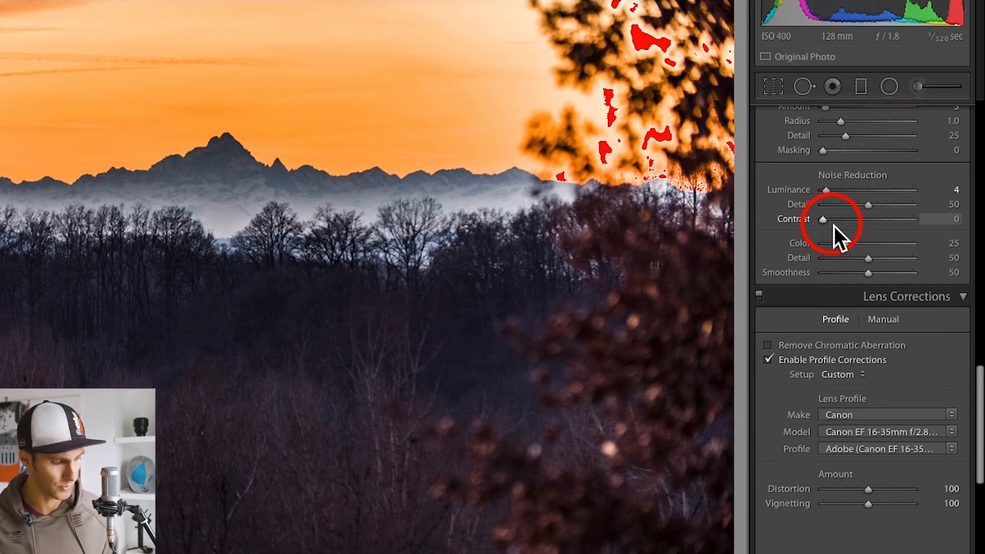
key("ctrl+z")
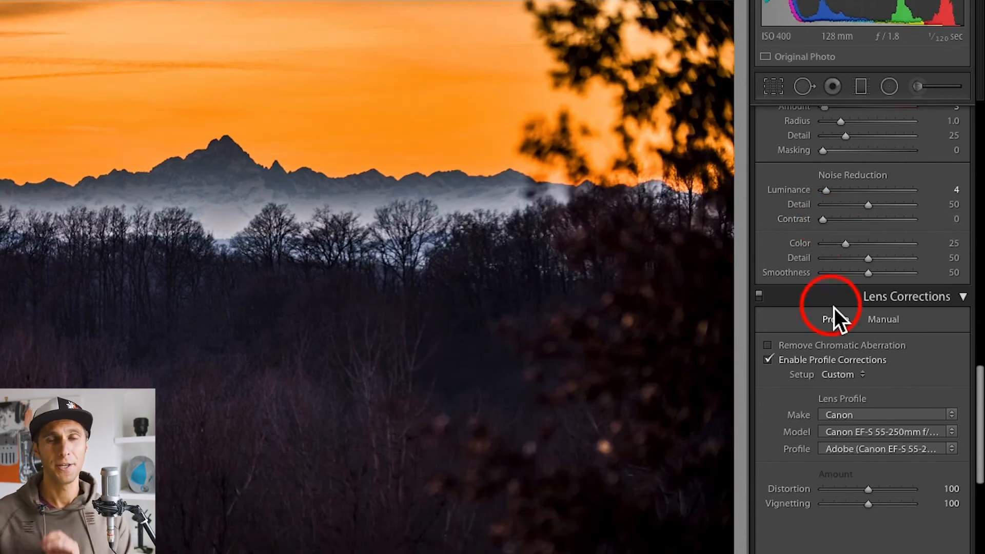
Darken the photo's corners by setting the Post-Crop Vignetting Amount to about -9.
scroll(883, 362, "down", 3)
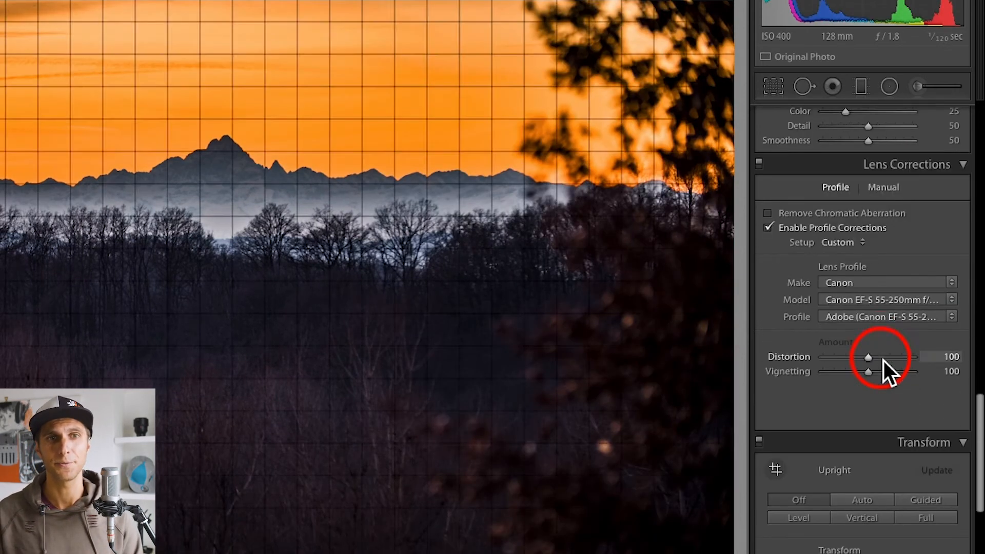
scroll(883, 350, "down", 8)
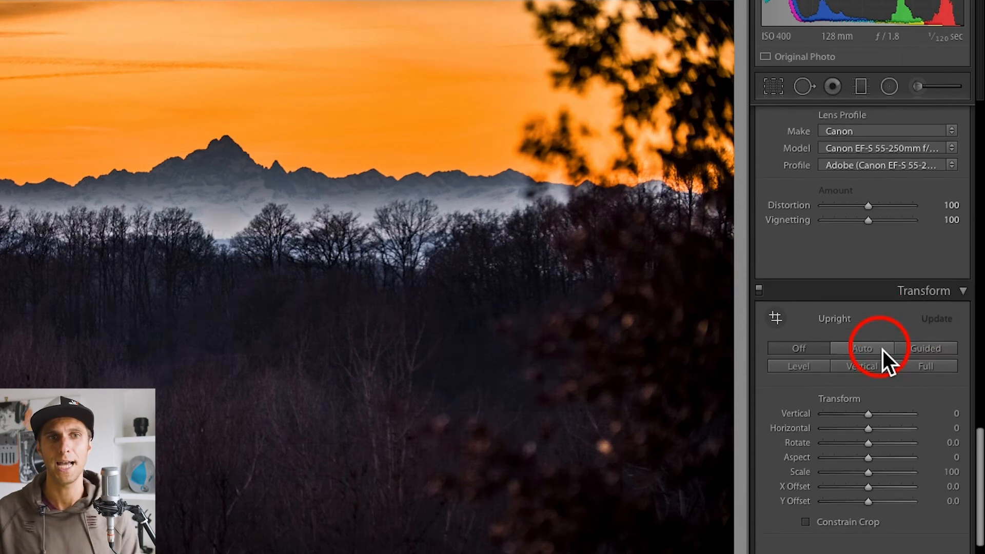
scroll(880, 362, "down", 1)
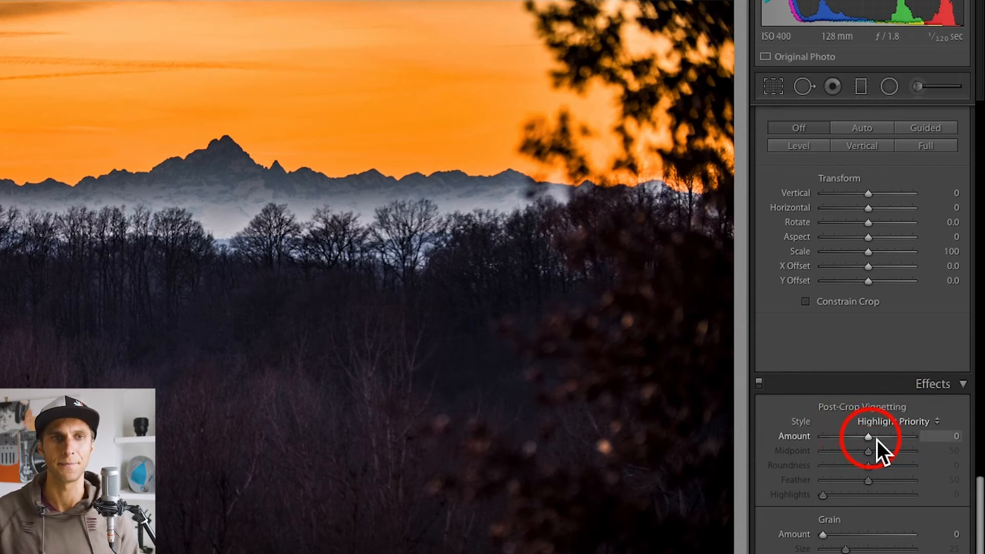
mouse_move(870, 439)
left_mouse_down()
mouse_move(858, 439)
mouse_move(880, 442)
mouse_move(864, 441)
mouse_move(870, 435)
left_mouse_up()
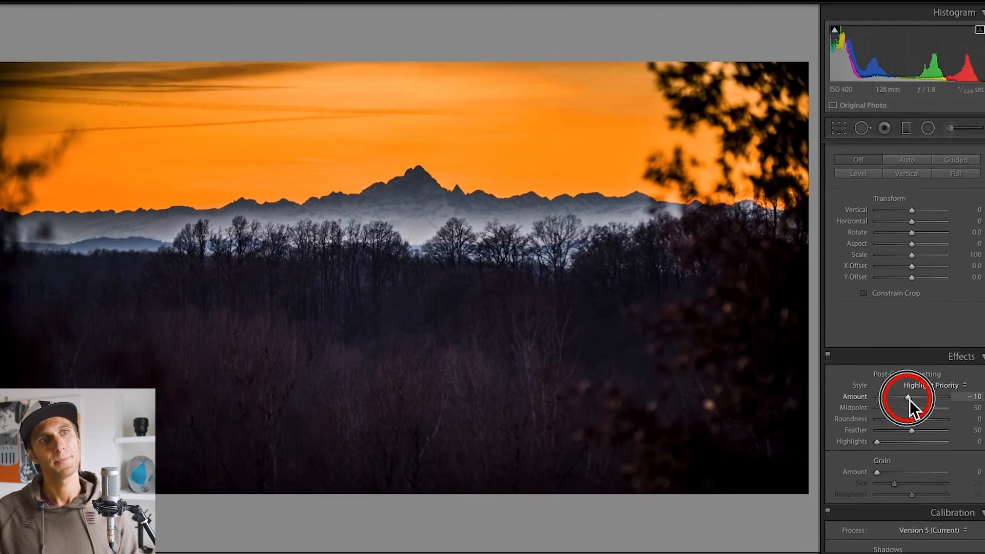
left_click_drag(910, 399, 912, 397)
In the HSL hue settings, shift Orange to about -37 to redden the sunset sky.
left_click_drag(980, 459, 974, 260)
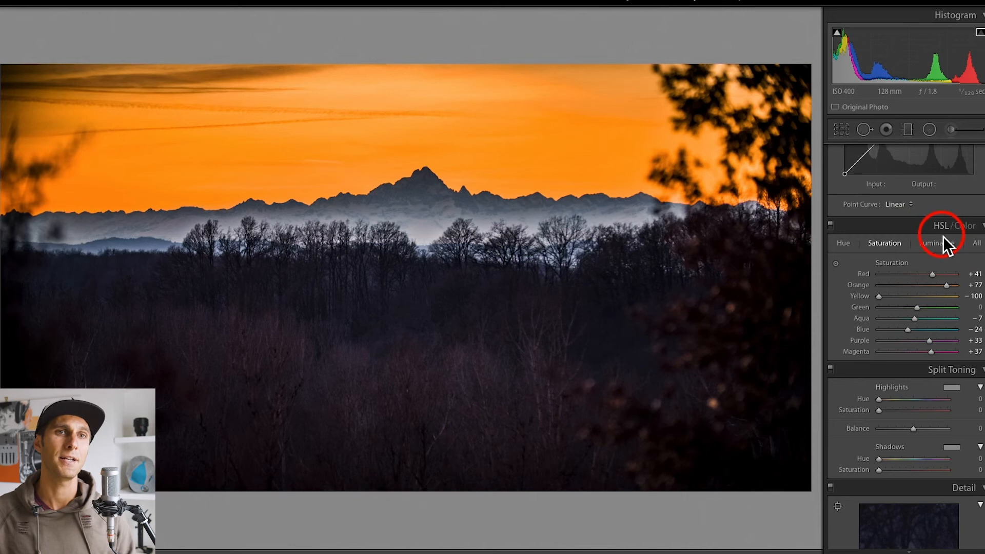
left_click(843, 245)
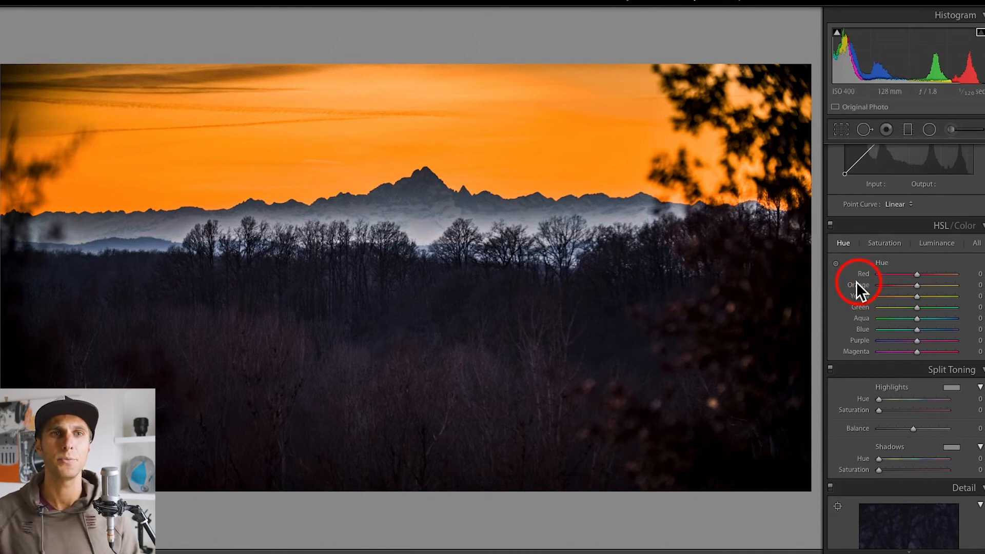
left_click_drag(922, 290, 905, 287)
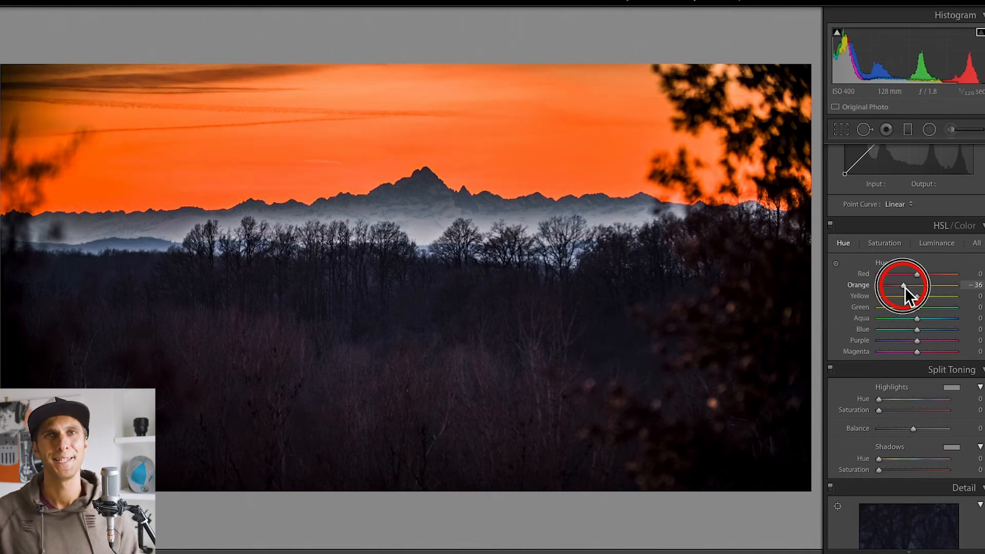
left_click_drag(904, 287, 904, 288)
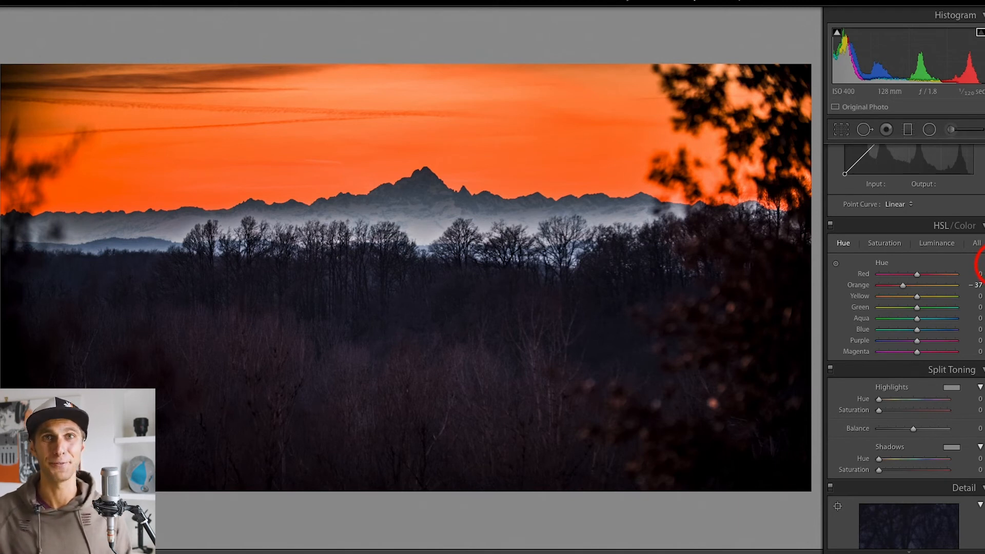
Try shifting the Blue Primary and Red Primary hues in the Calibration settings, and reset both to 0.
left_click_drag(984, 265, 984, 512)
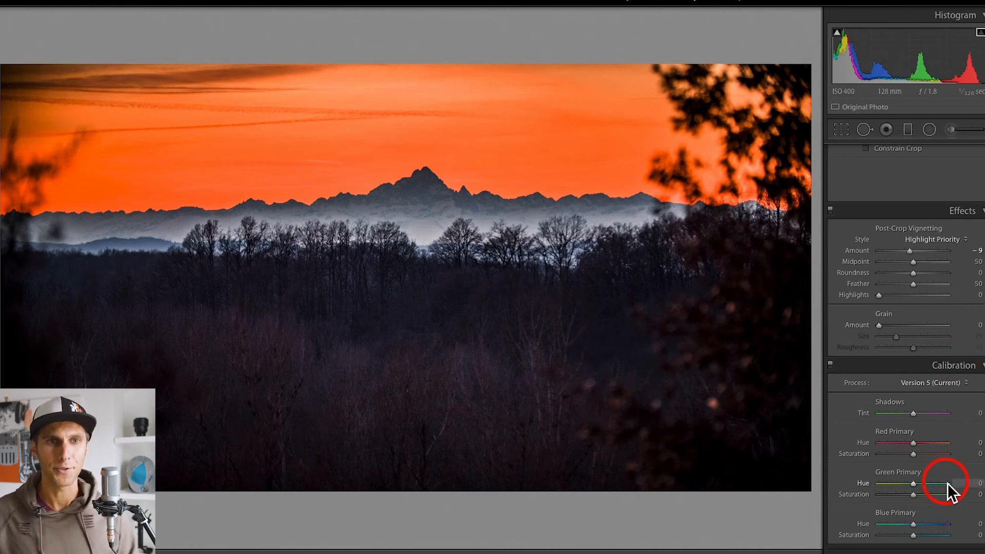
mouse_move(903, 528)
left_mouse_down()
mouse_move(892, 528)
mouse_move(943, 528)
mouse_move(905, 528)
mouse_move(917, 528)
left_mouse_up()
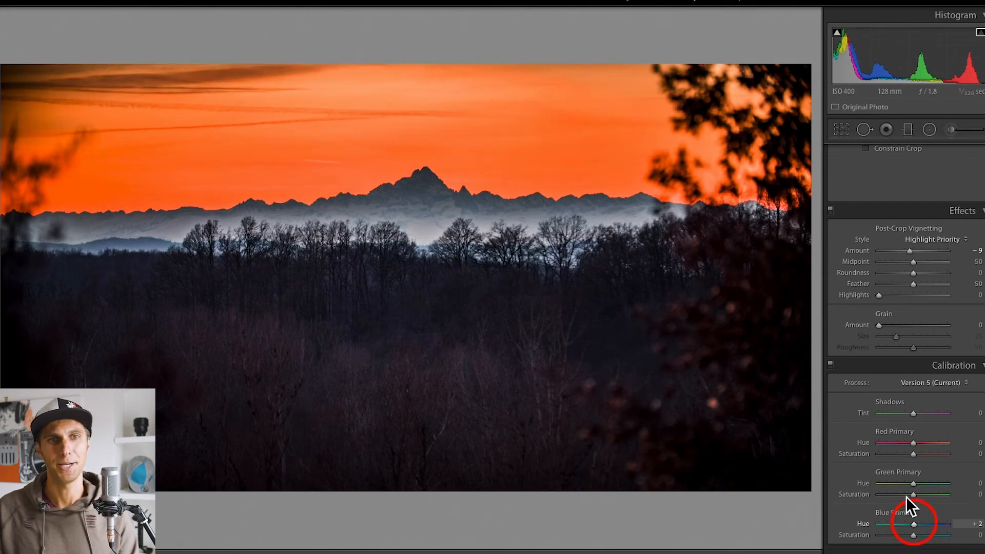
left_click(976, 524)
type("0")
key("Return")
mouse_move(910, 448)
left_mouse_down()
mouse_move(901, 447)
mouse_move(922, 451)
left_mouse_up()
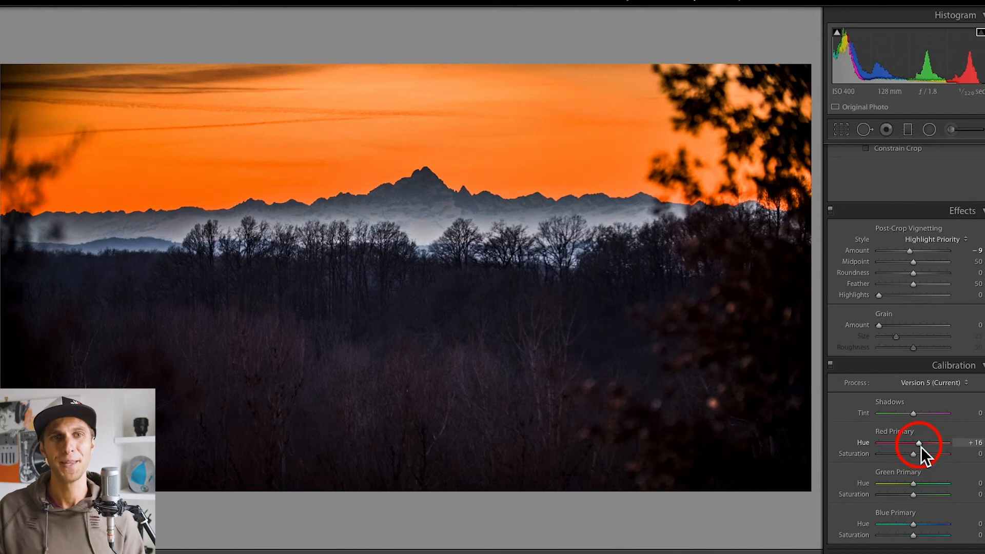
double_click(922, 448)
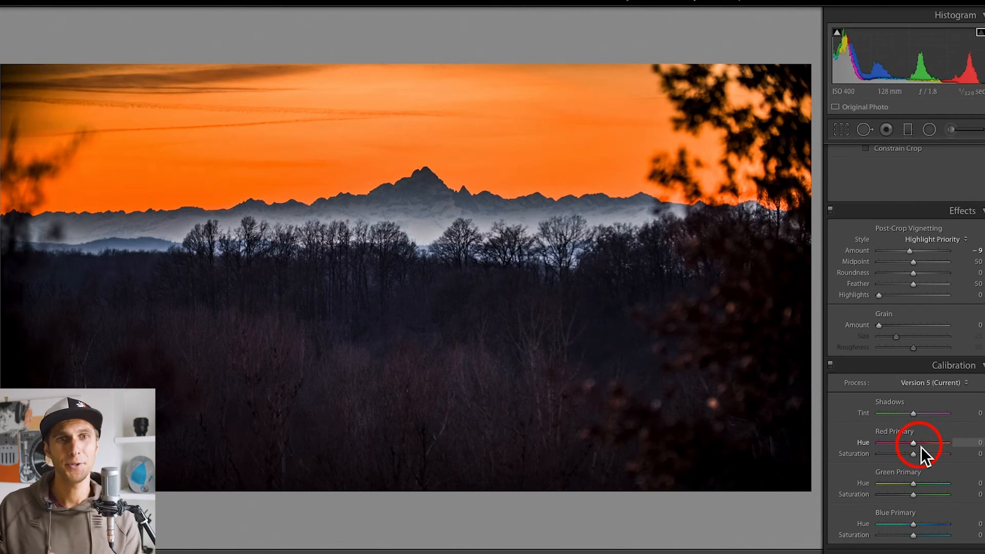
Crop the photo into a wide panorama by trimming its left edge and the dark forest along its bottom.
left_click_drag(982, 482, 846, 144)
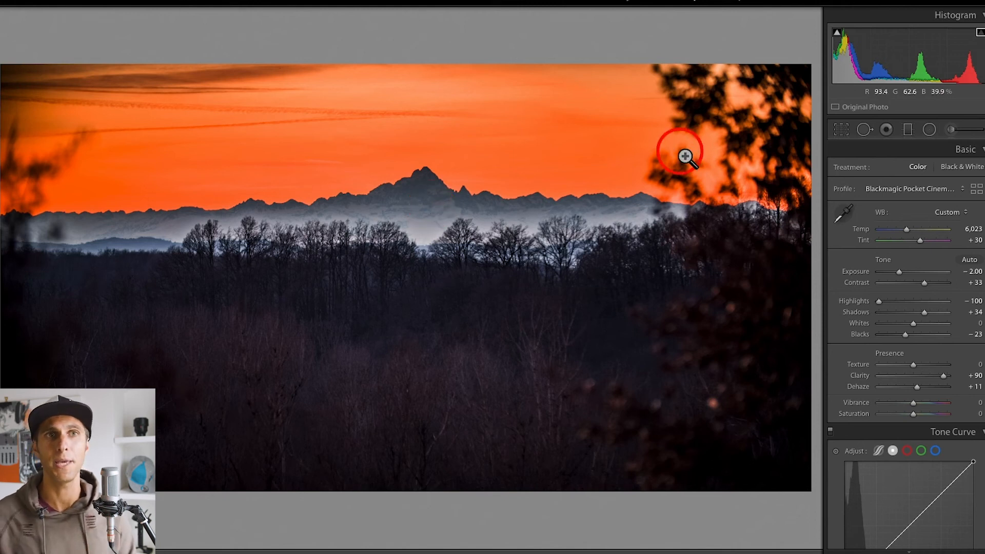
left_click(841, 131)
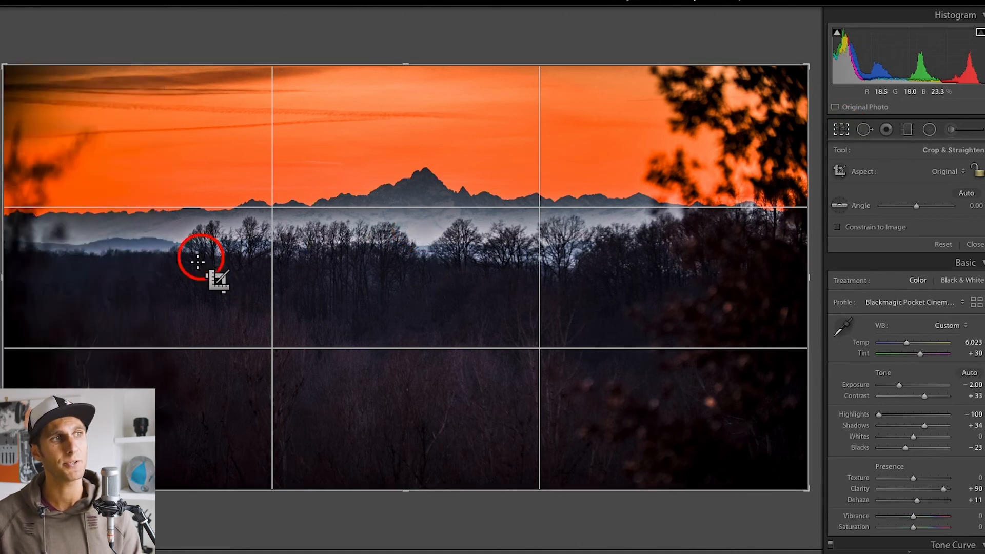
left_click_drag(14, 282, 33, 285)
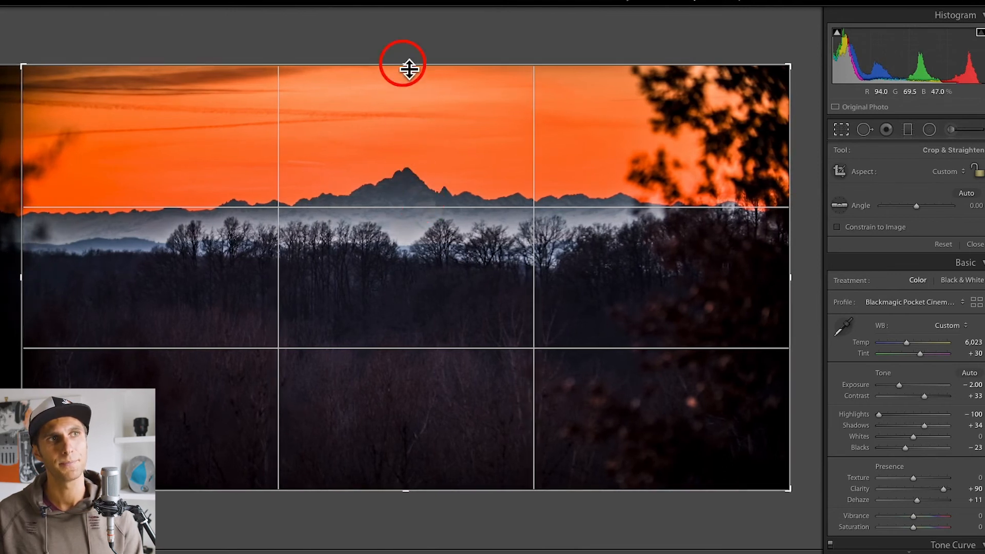
left_click_drag(405, 490, 401, 442)
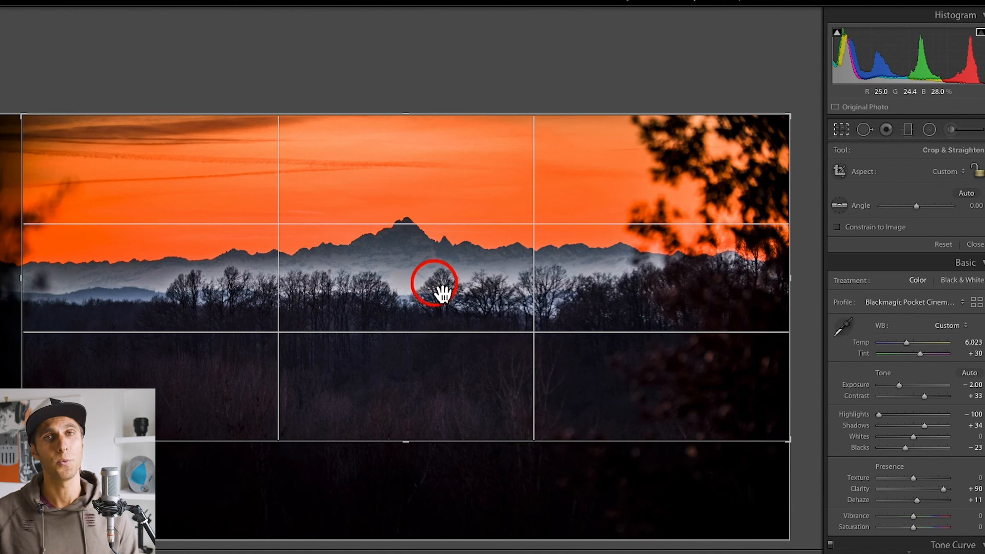
key("Return")
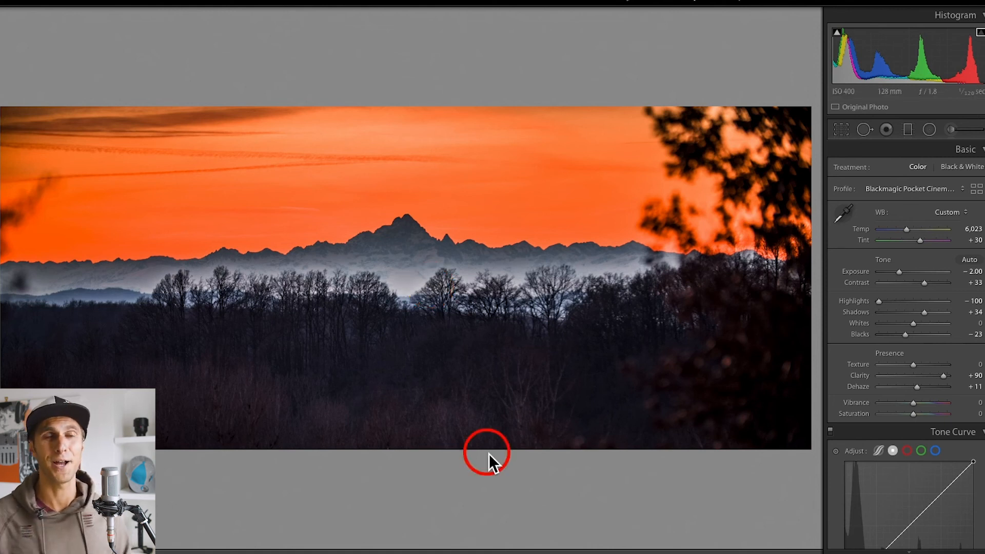
Try a square 1 x 1 crop centred on the mountain peak and undo it.
left_click(845, 133)
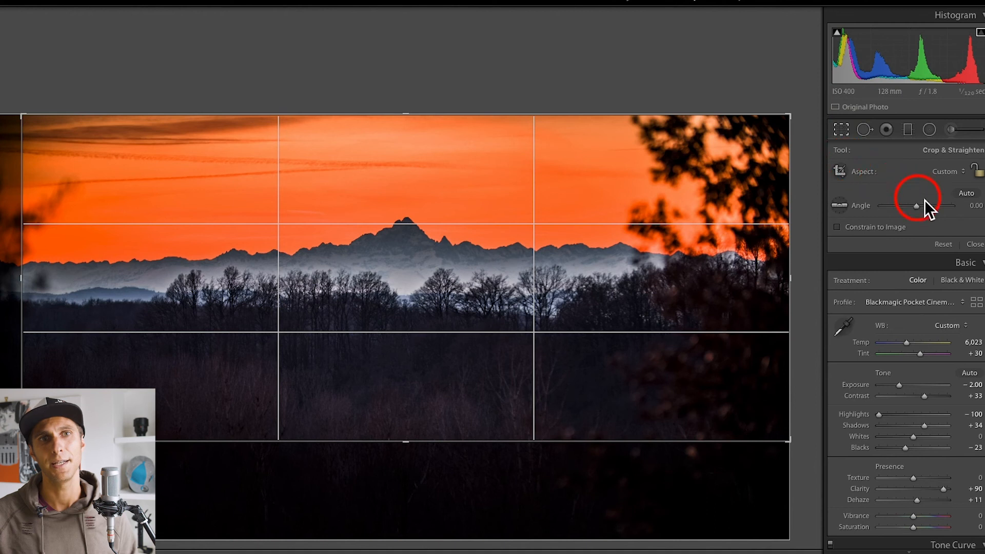
left_click(955, 173)
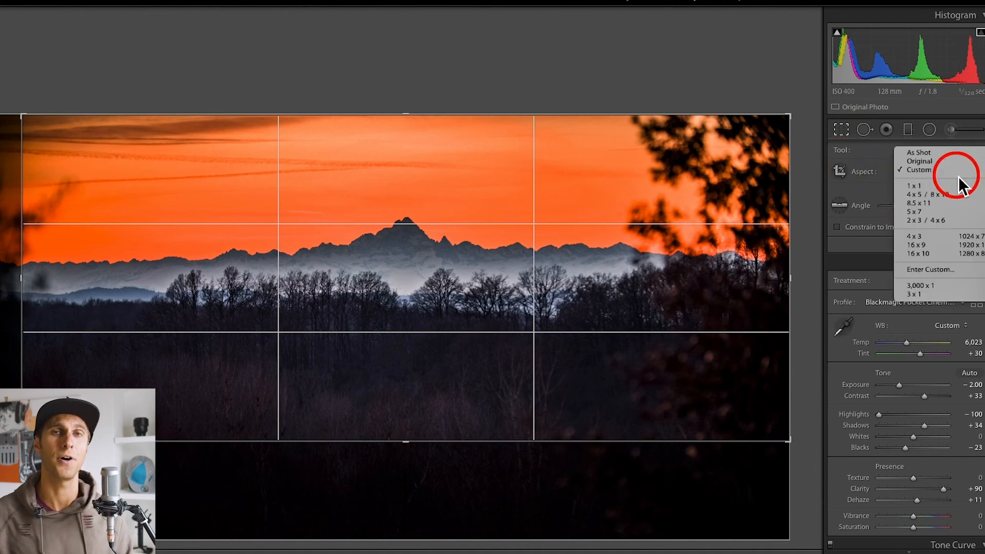
left_click(950, 188)
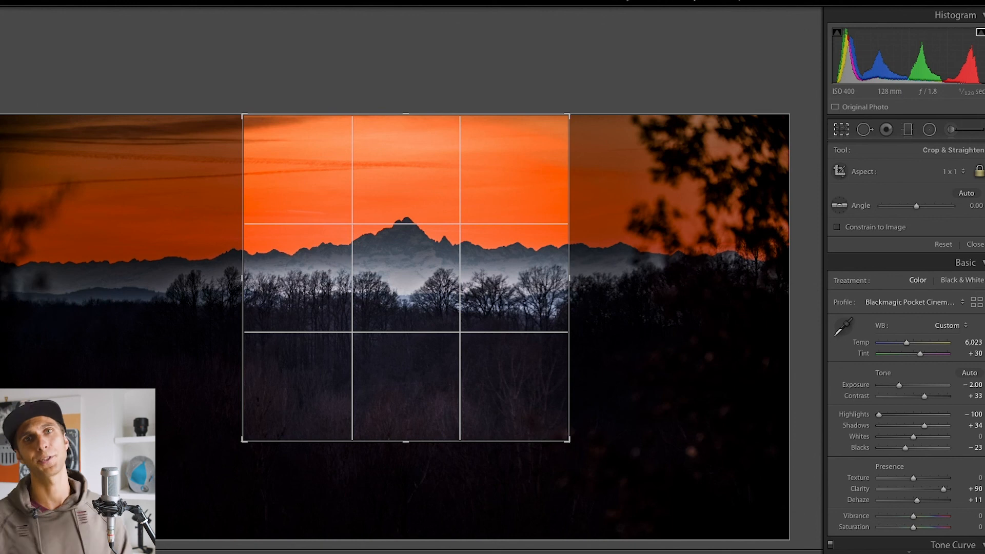
key("Return")
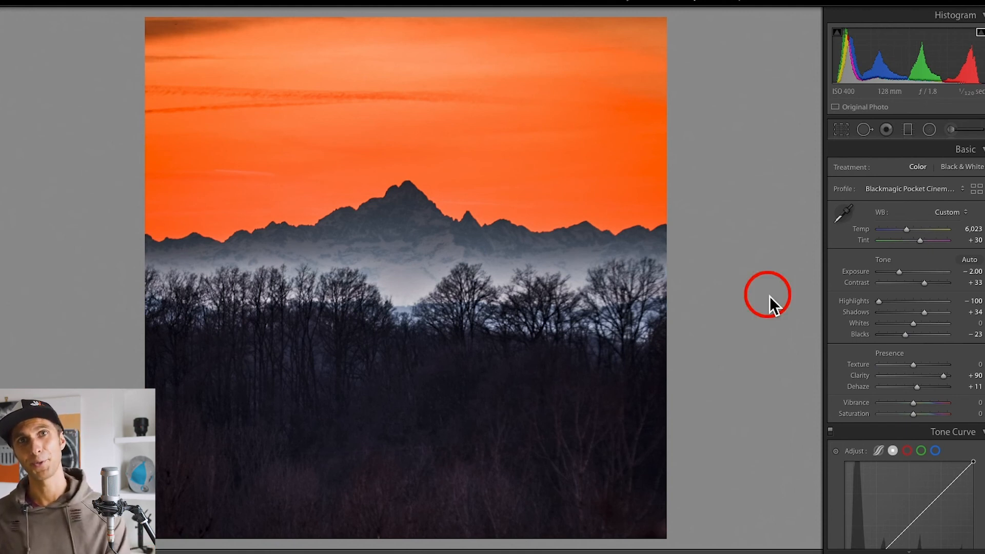
key("ctrl+z")
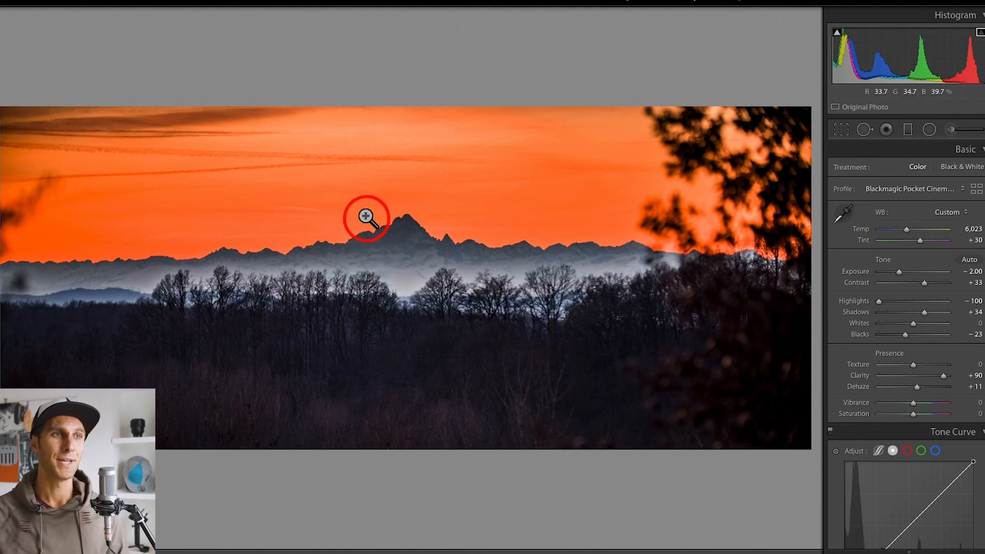
Open the photo's export settings and choose JPEG as the image format.
right_click(349, 195)
mouse_move(420, 499)
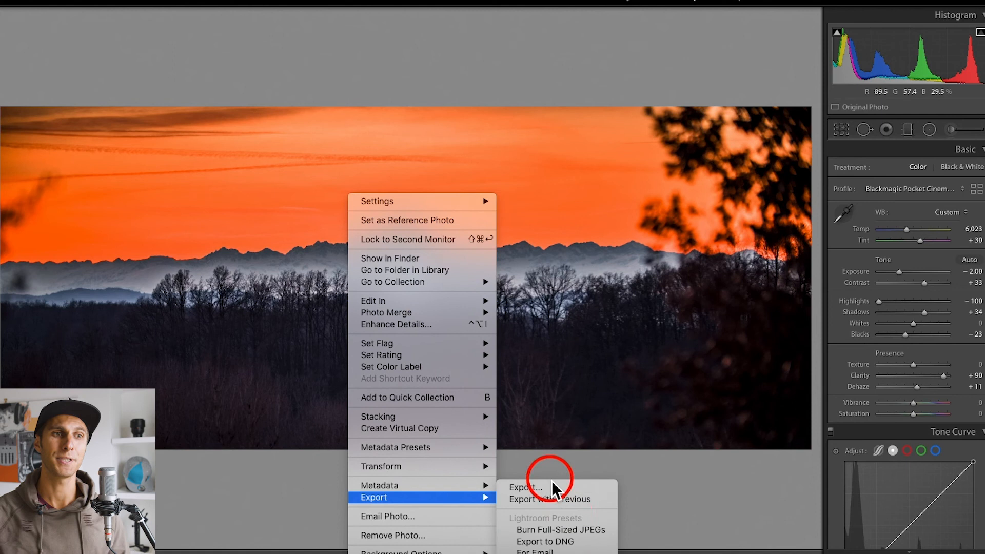
left_click(526, 487)
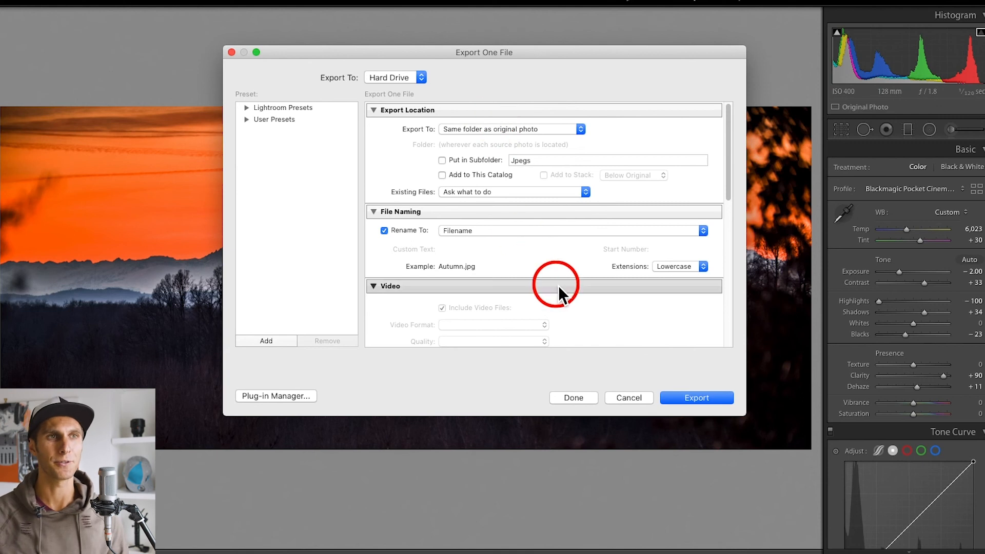
scroll(539, 246, "down", 1)
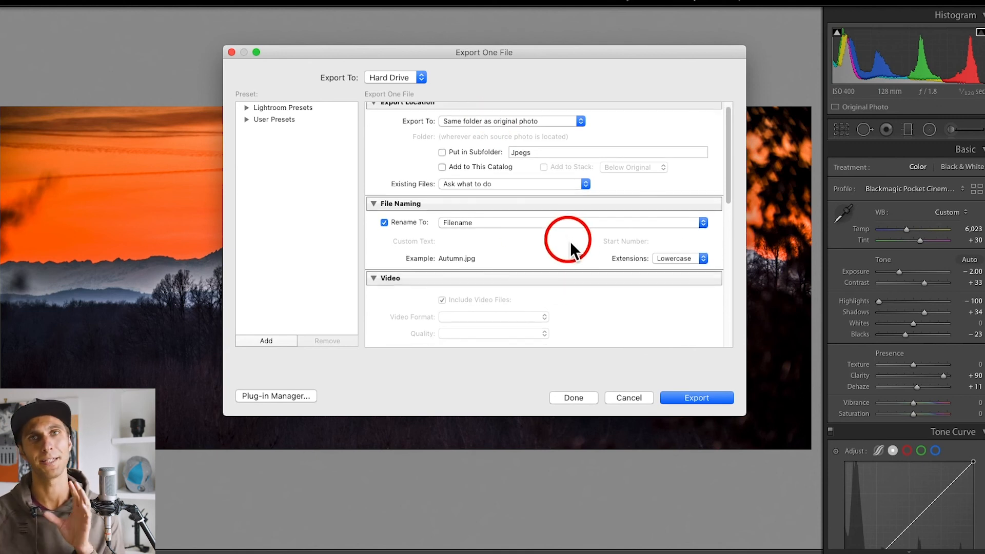
scroll(571, 242, "down", 10)
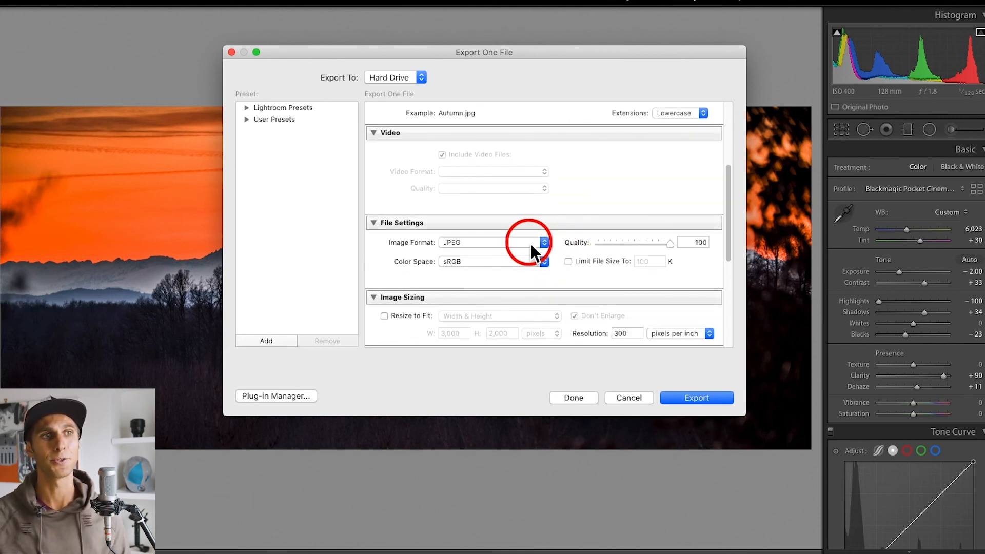
left_click(530, 244)
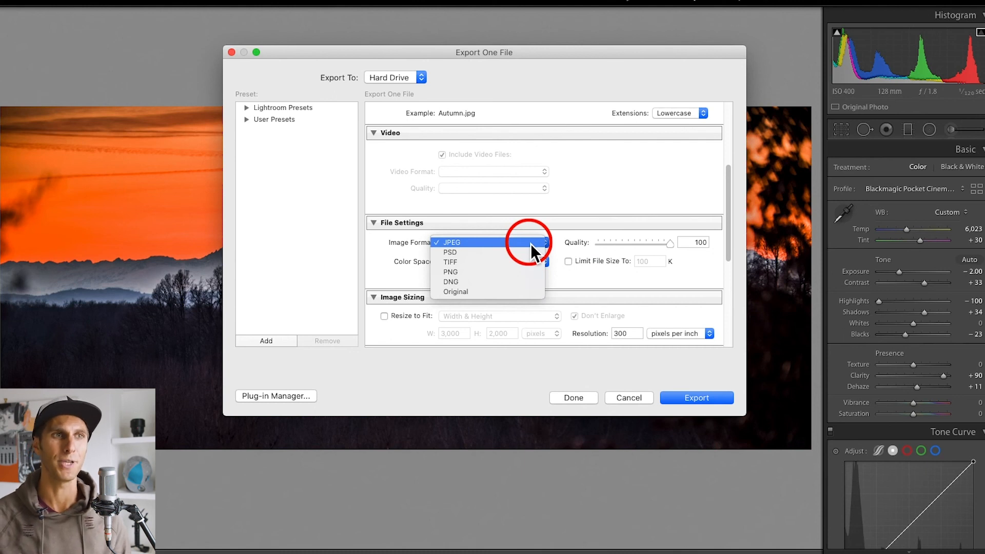
left_click(531, 245)
scroll(660, 273, "down", 3)
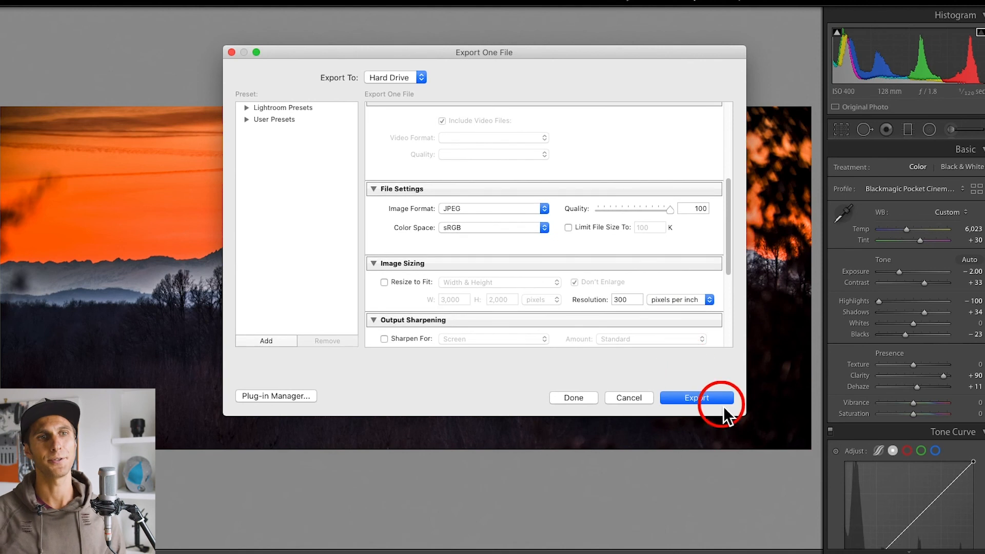